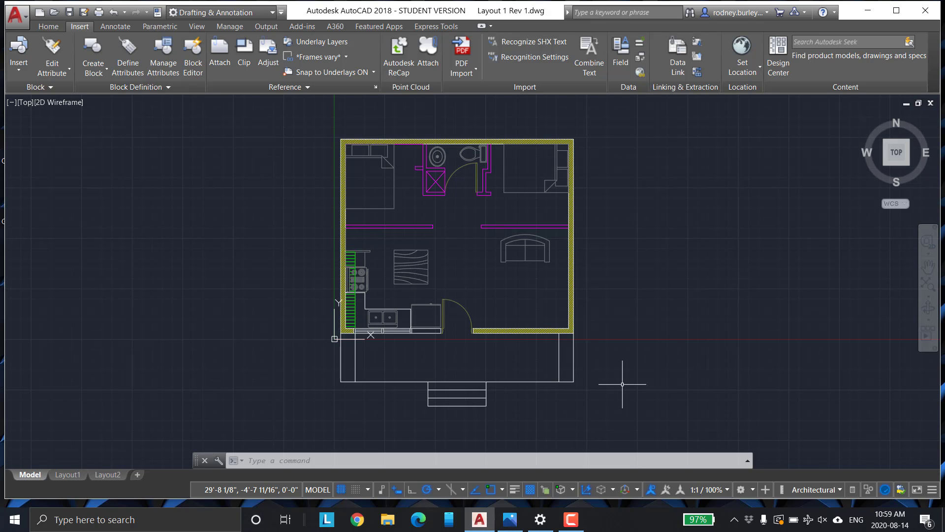
Check the reference floor plan image, then return to the drawing.
click(510, 518)
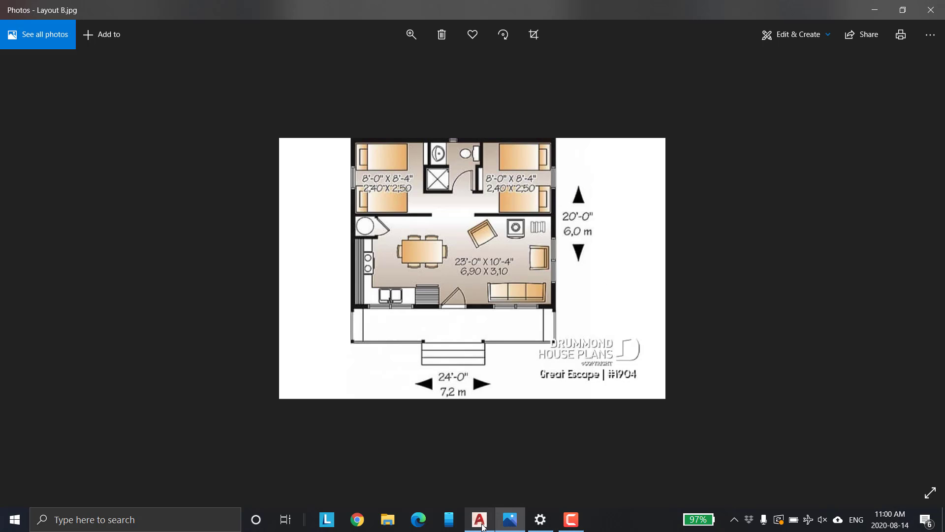
mouse_move(483, 527)
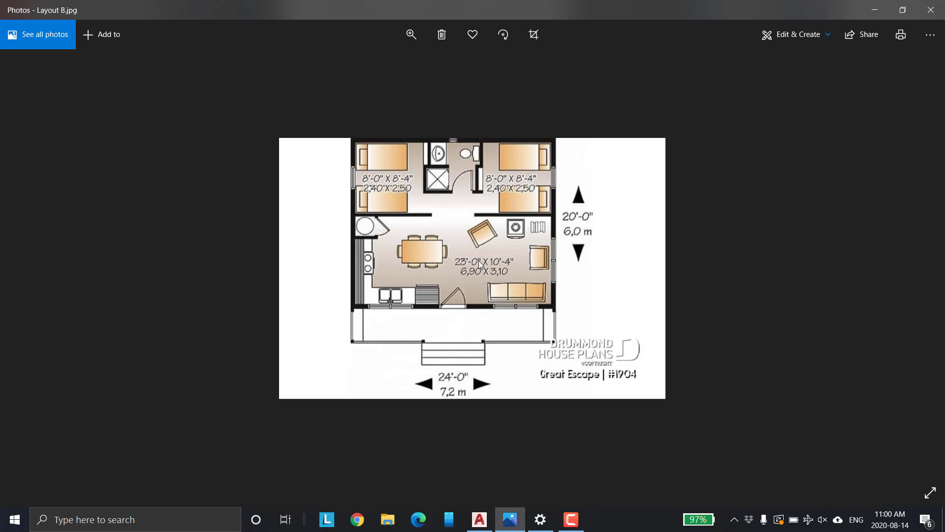
click(481, 523)
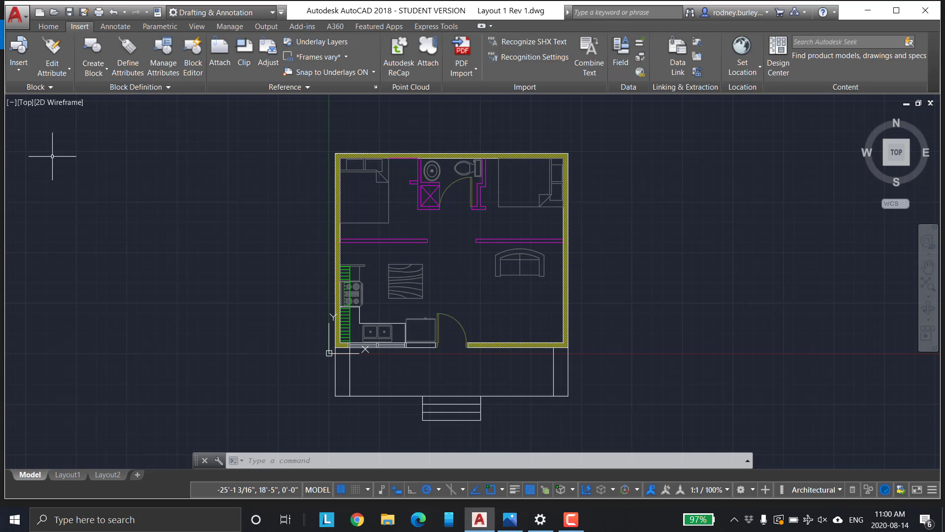
Try adding a new layer named 'Notes DImensions', abandoning it after the duplicate-name warnings.
click(49, 26)
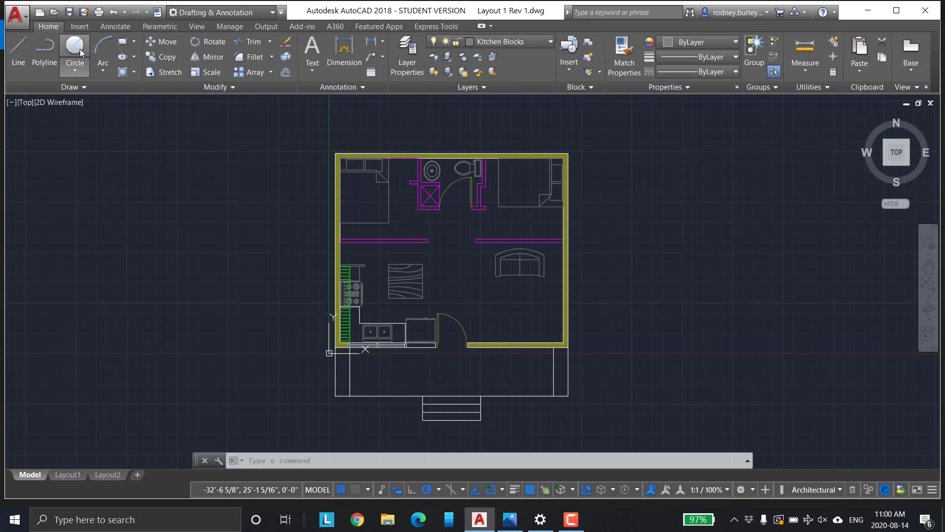
click(408, 55)
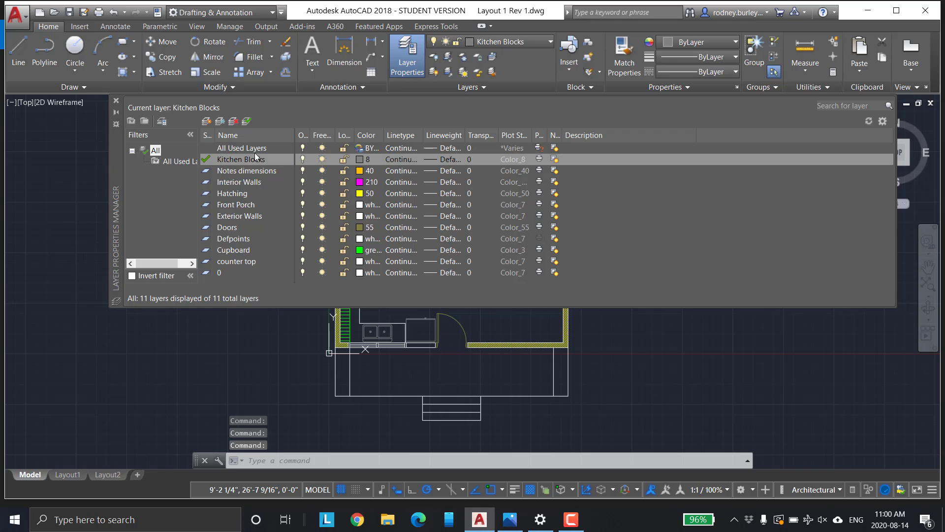
click(207, 127)
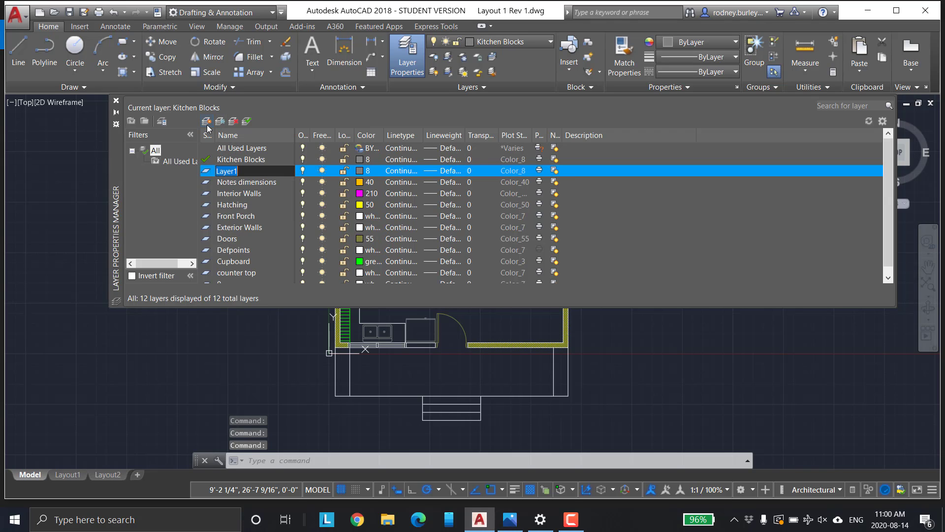
text(Ntye)
key(BackSpace)
key(BackSpace)
key(BackSpace)
text(otes DImensions)
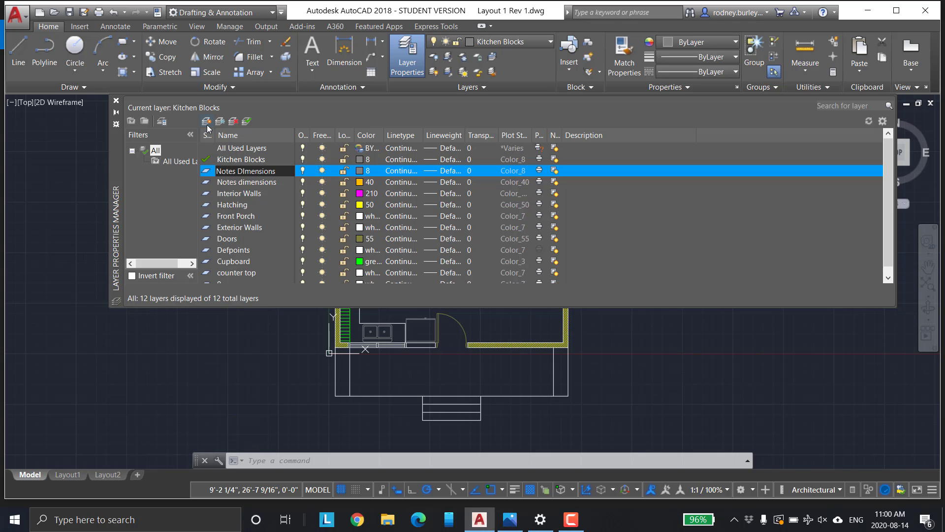
key(Return)
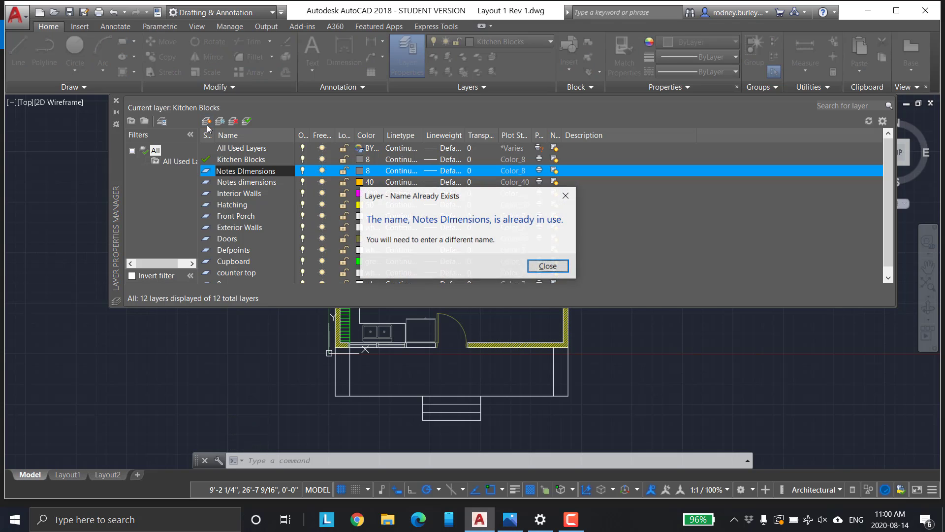
click(540, 269)
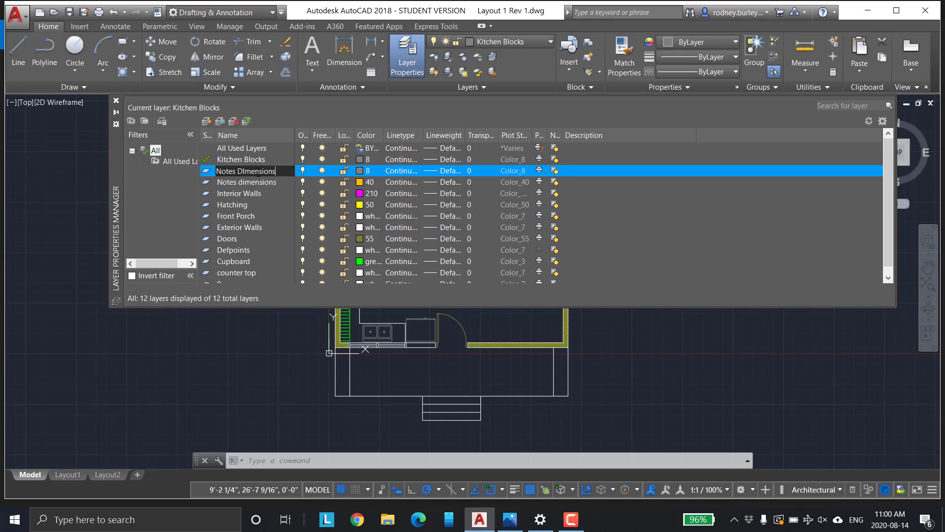
key(Return)
click(541, 266)
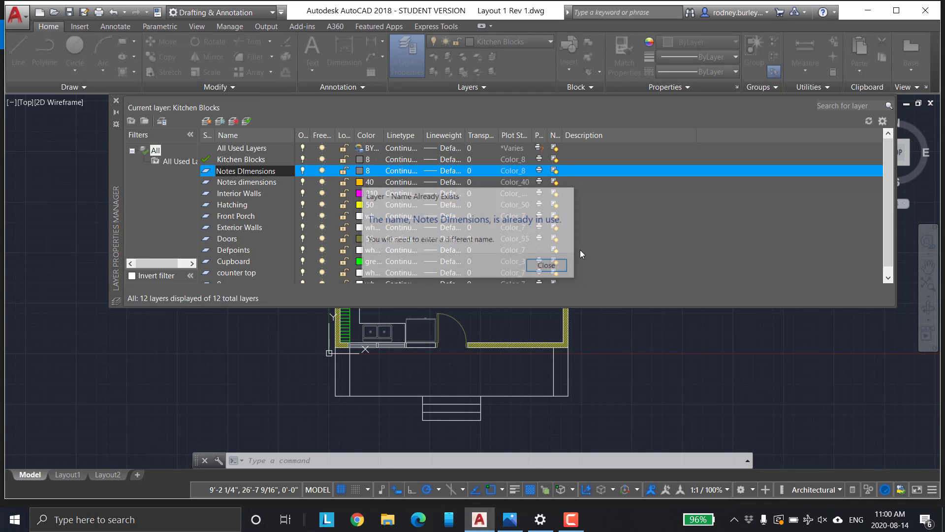
Attempt to delete the extra layer, dismissing the layer-not-deleted warning.
click(270, 194)
click(254, 183)
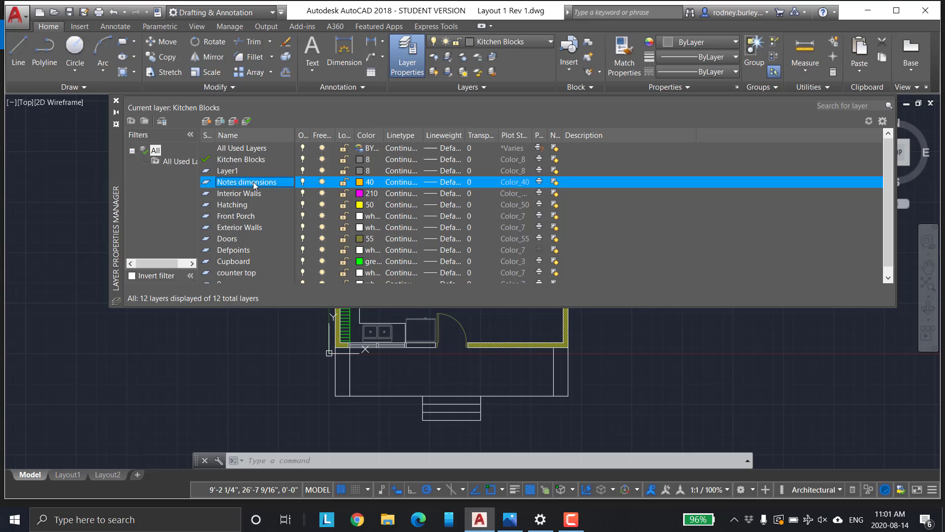
key(Delete)
click(544, 283)
key(Delete)
key(Return)
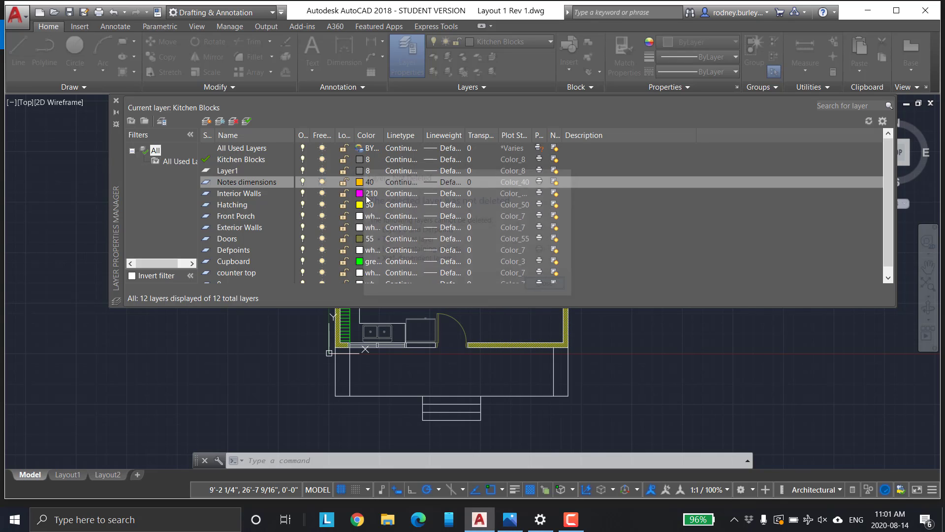
Make Notes dimensions the current layer and keep its colour 40.
click(266, 195)
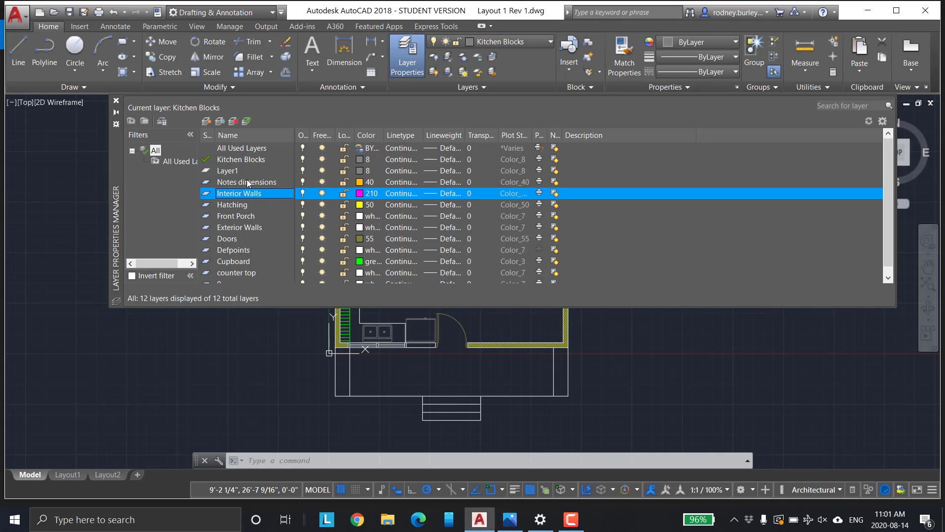
double_click(232, 183)
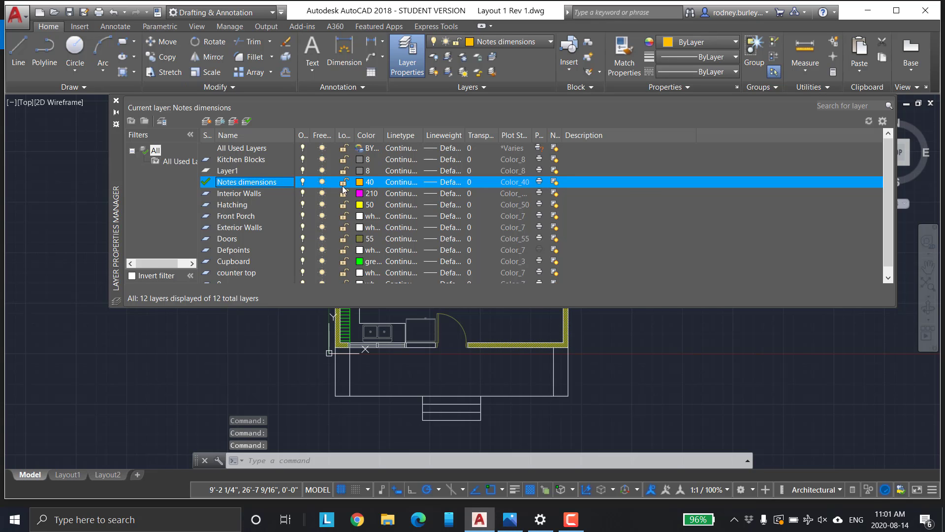
click(367, 183)
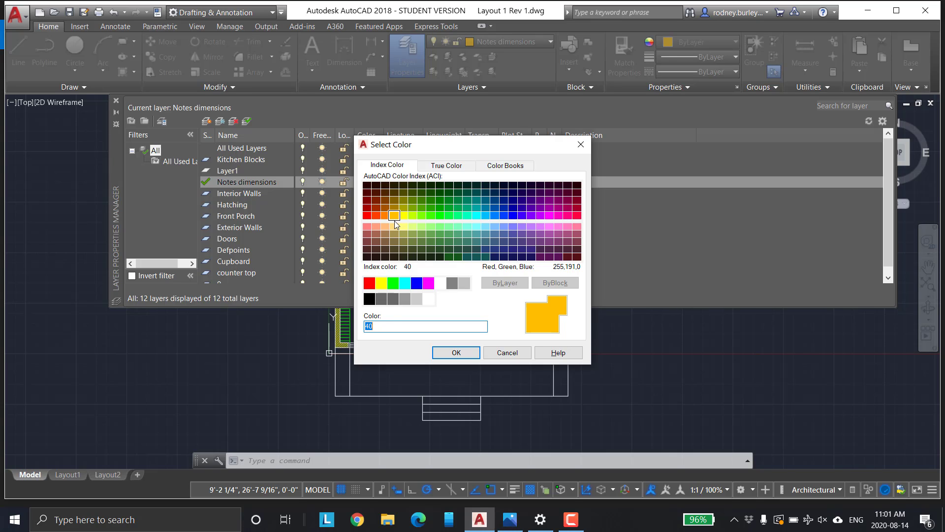
click(451, 352)
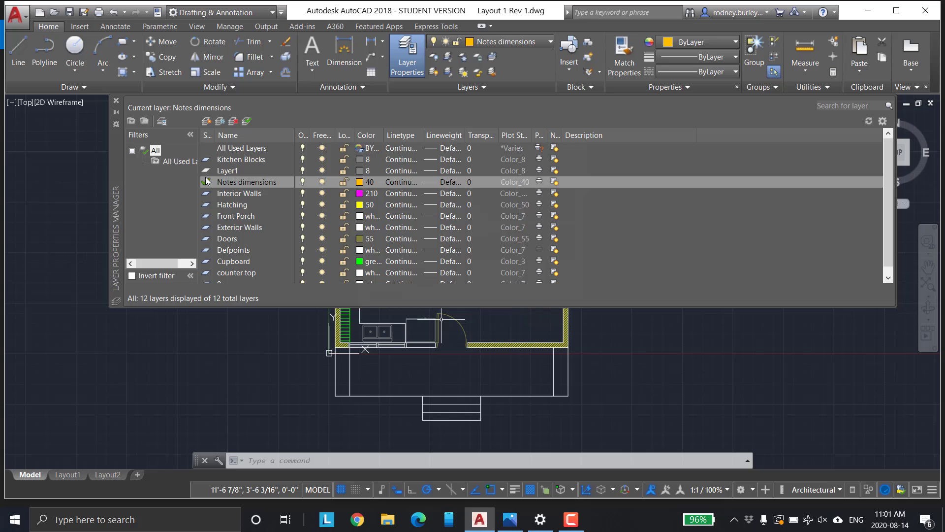
Close the layer palette and zoom in on the bedrooms and bathroom.
click(116, 100)
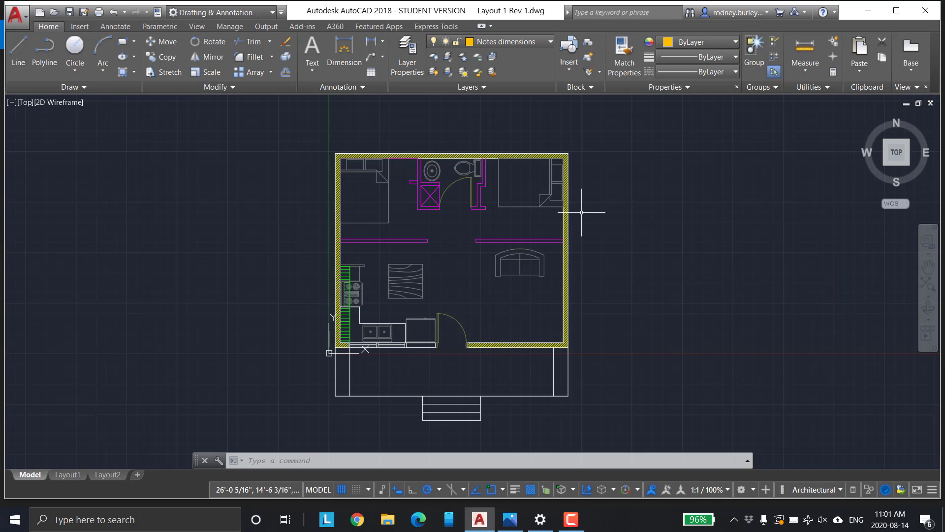
middle_drag(587, 225, 540, 262)
scroll(488, 213, up, 2)
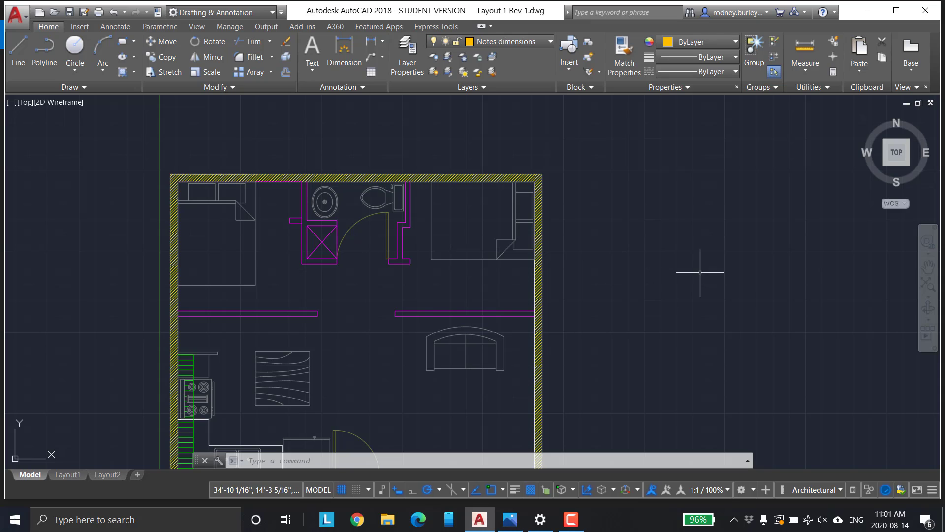
Give the Standard text style a 7" height and apply it.
click(321, 87)
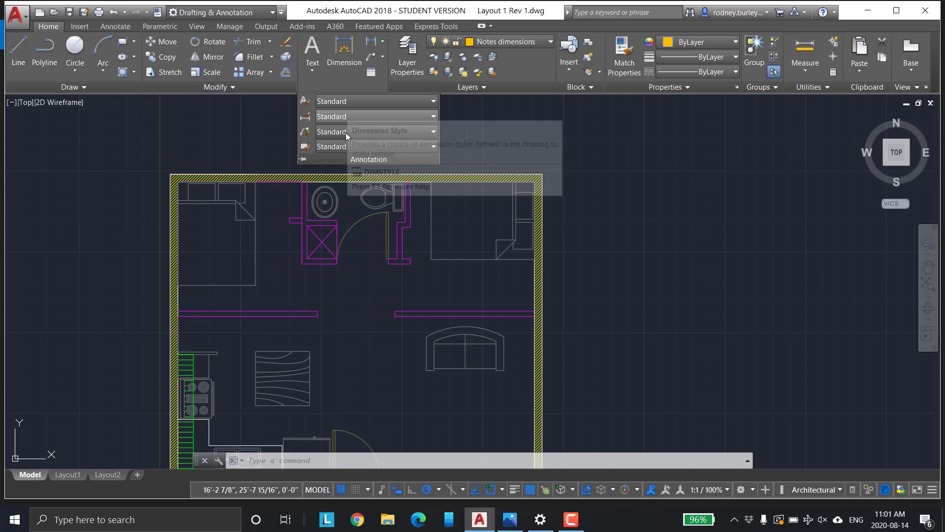
click(336, 103)
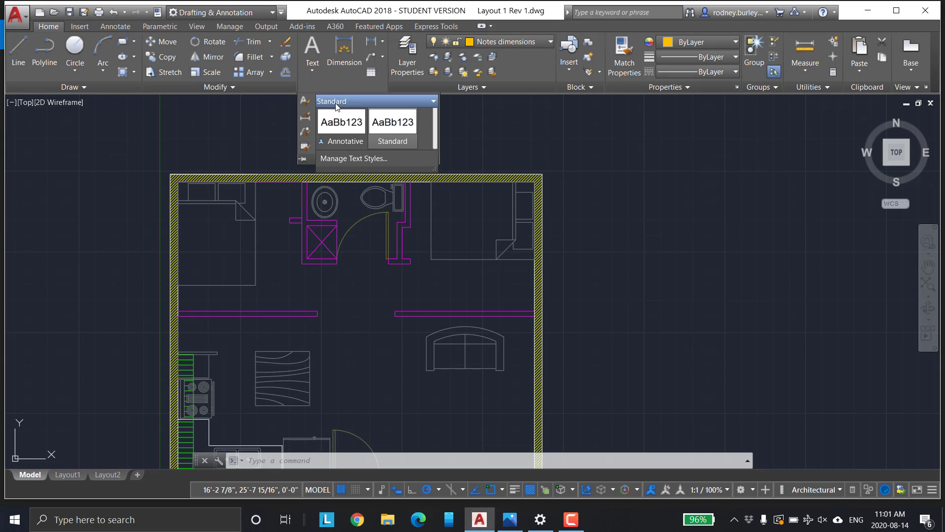
click(345, 160)
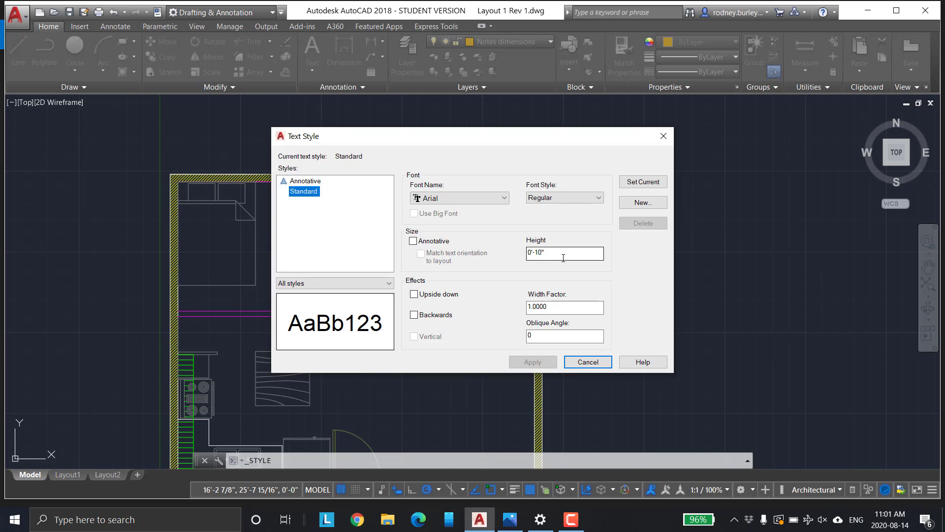
drag(561, 256, 500, 256)
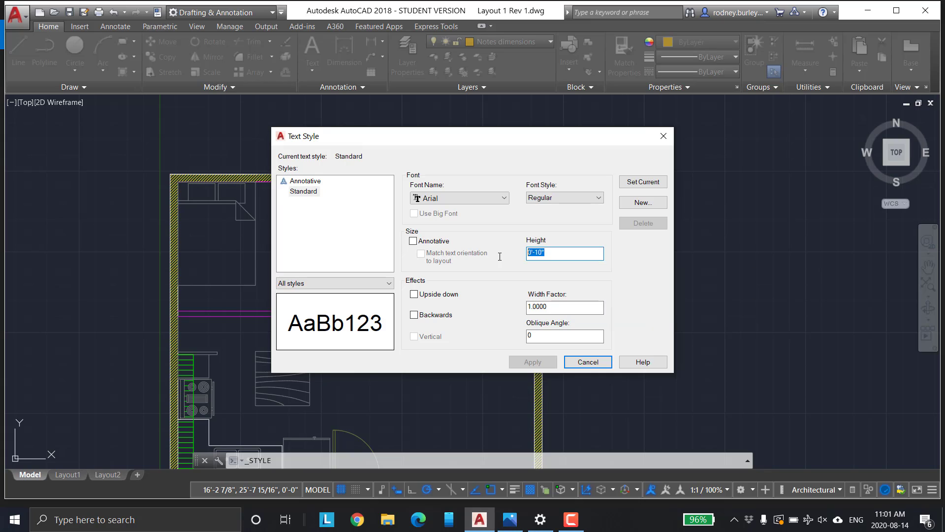
text(7)
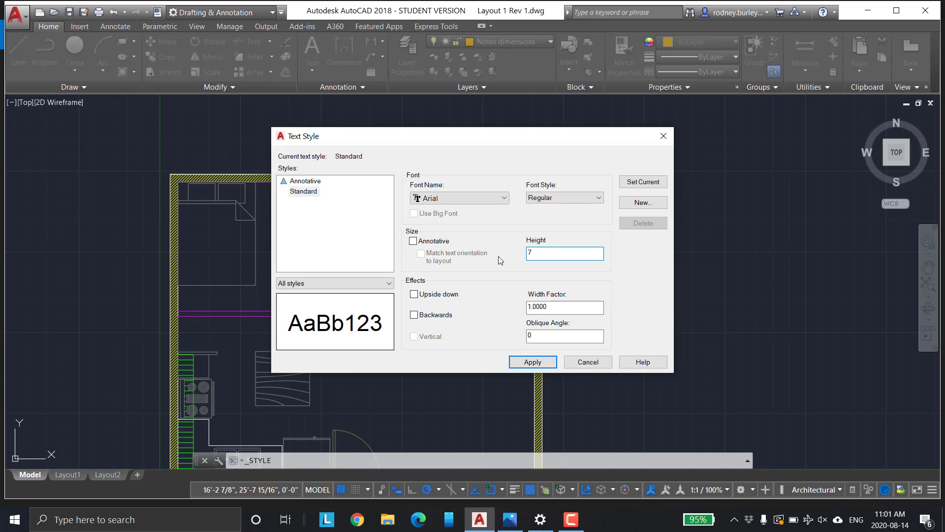
text(")
key(Return)
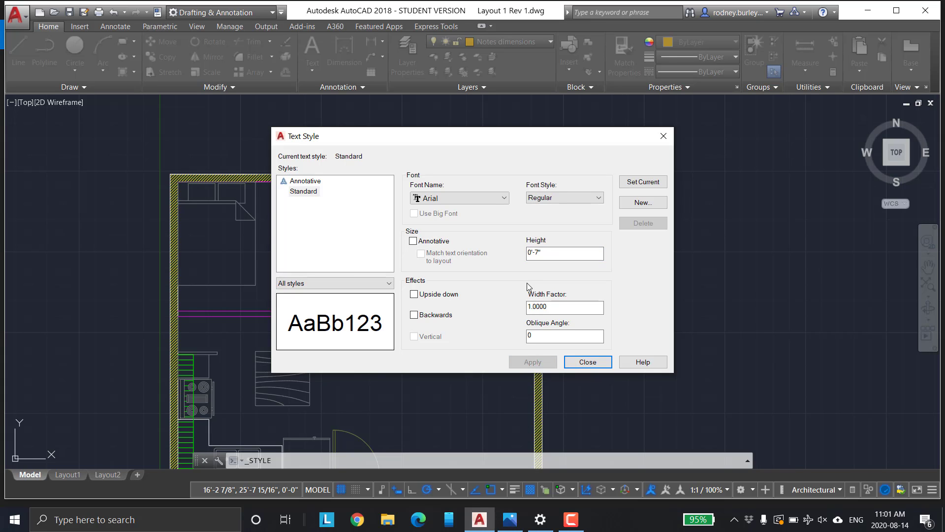
click(601, 363)
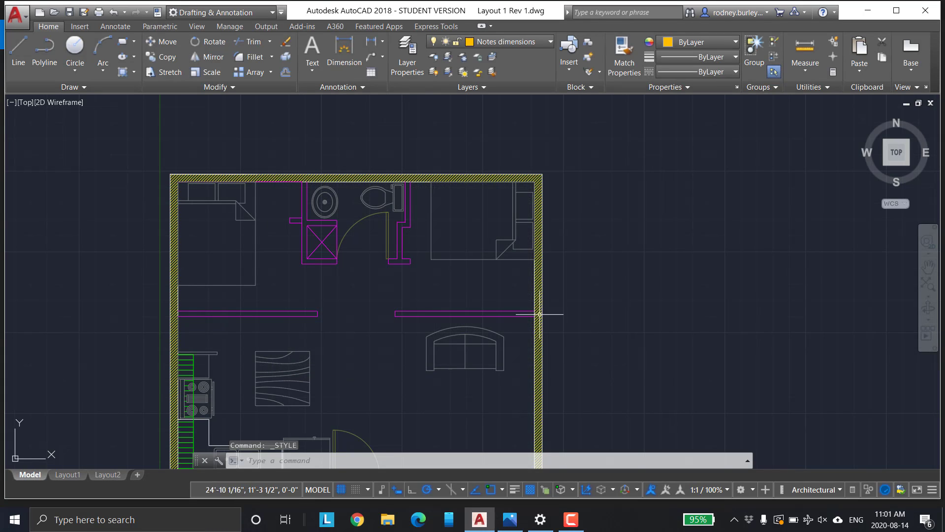
Write a two-line multiline note 'Bedroom' / '8' x 8'4"' inside the bedroom.
click(308, 46)
scroll(431, 247, up, 2)
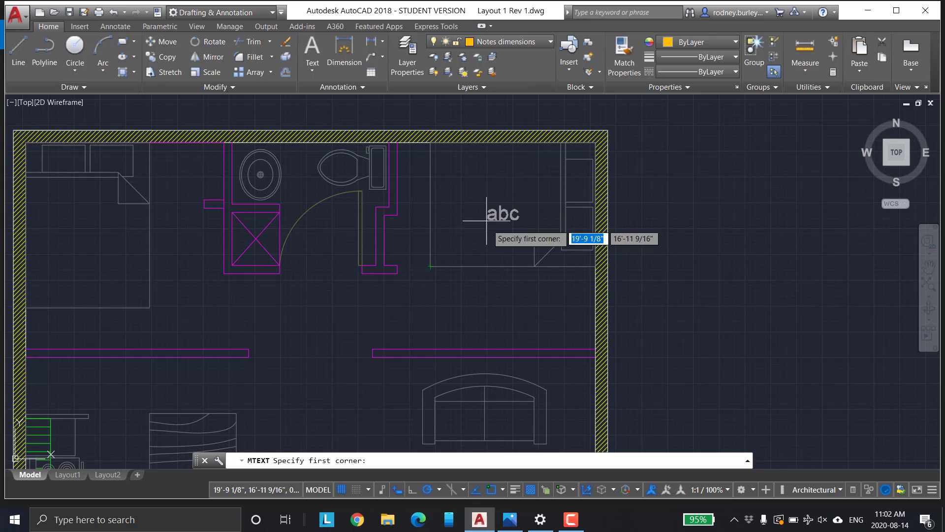
click(443, 227)
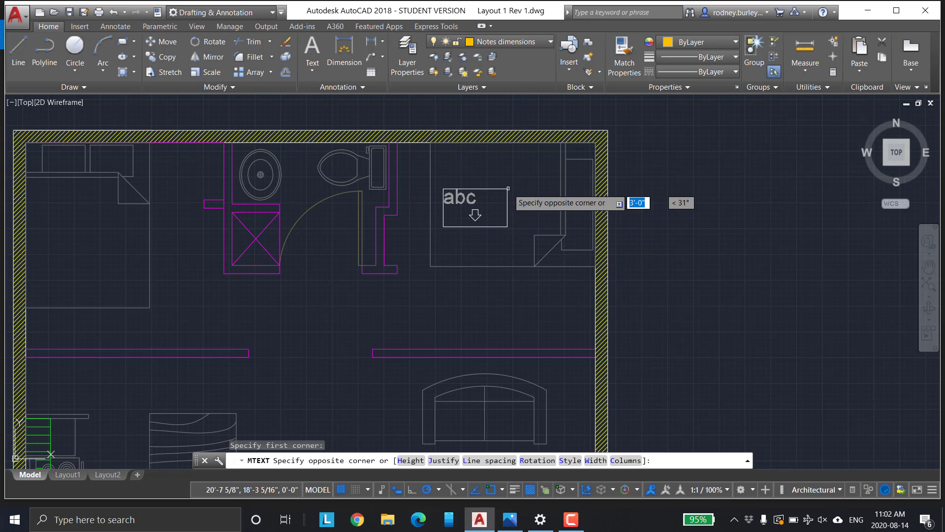
click(550, 176)
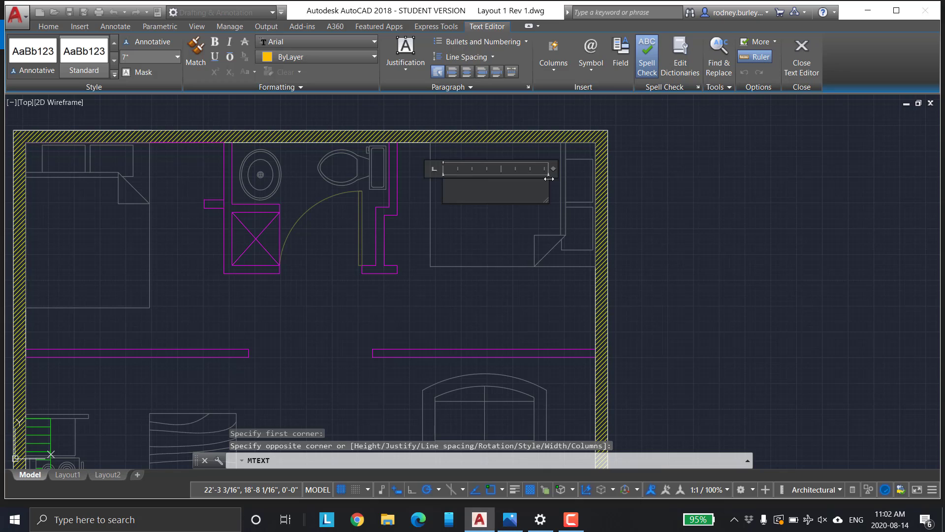
text(Bedroo)
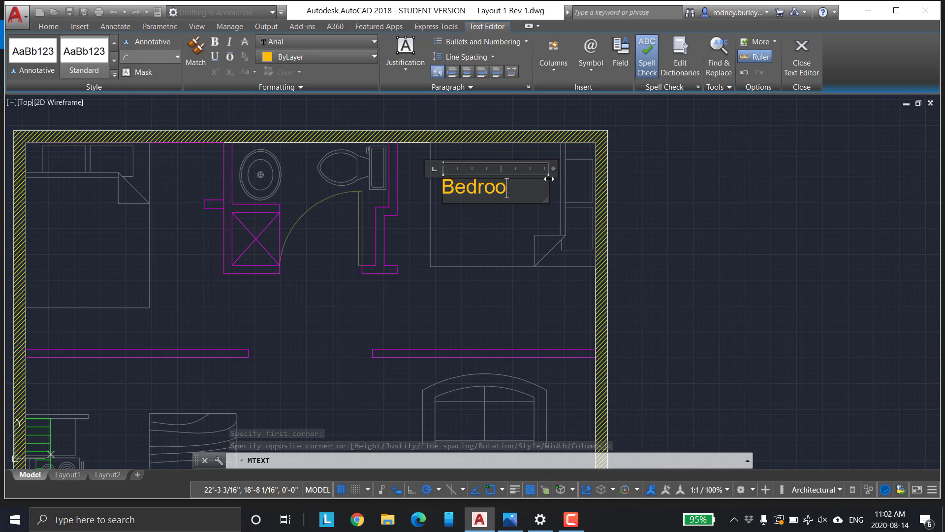
text(m)
key(Return)
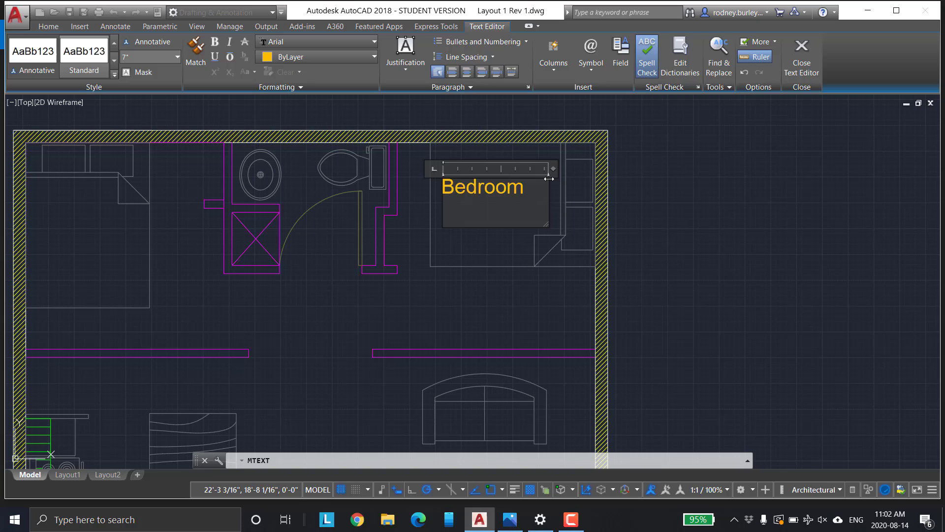
text(8' x 8'4")
key(Return)
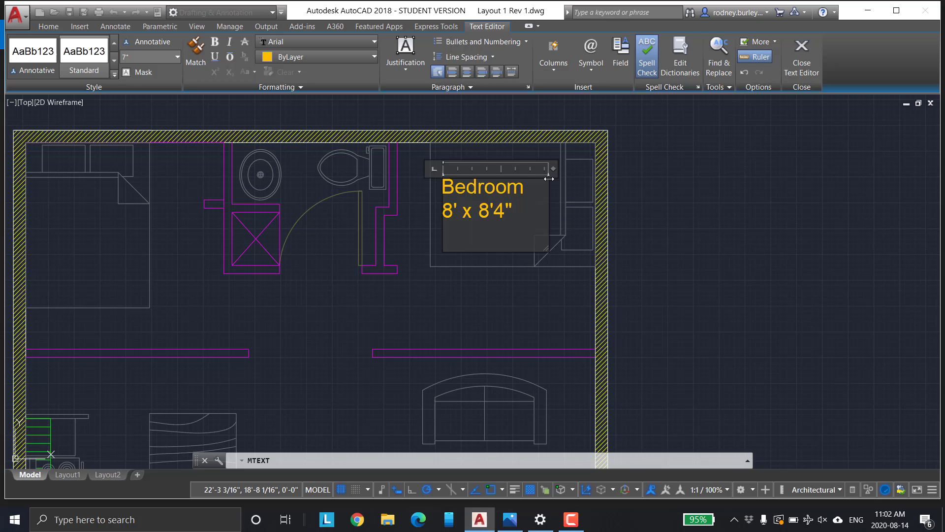
key(BackSpace)
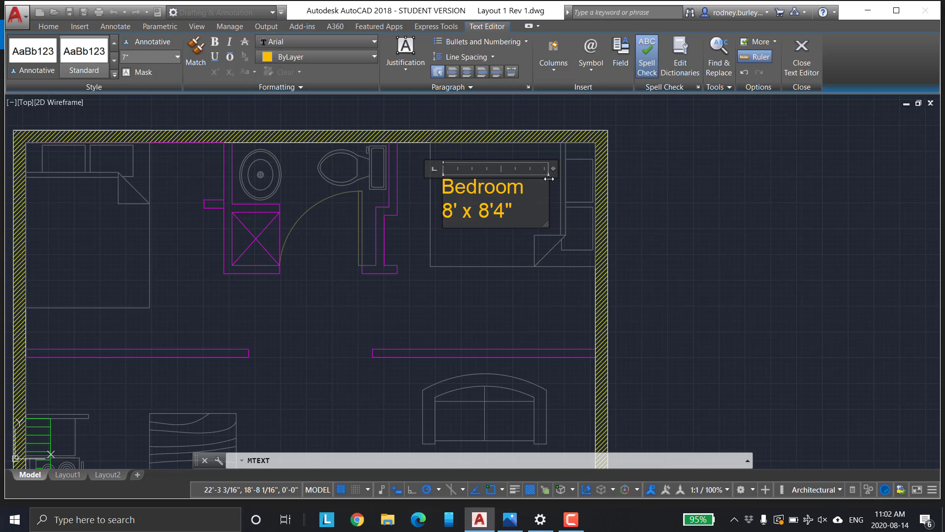
Commit the Bedroom note, then move it down within the bedroom.
click(739, 202)
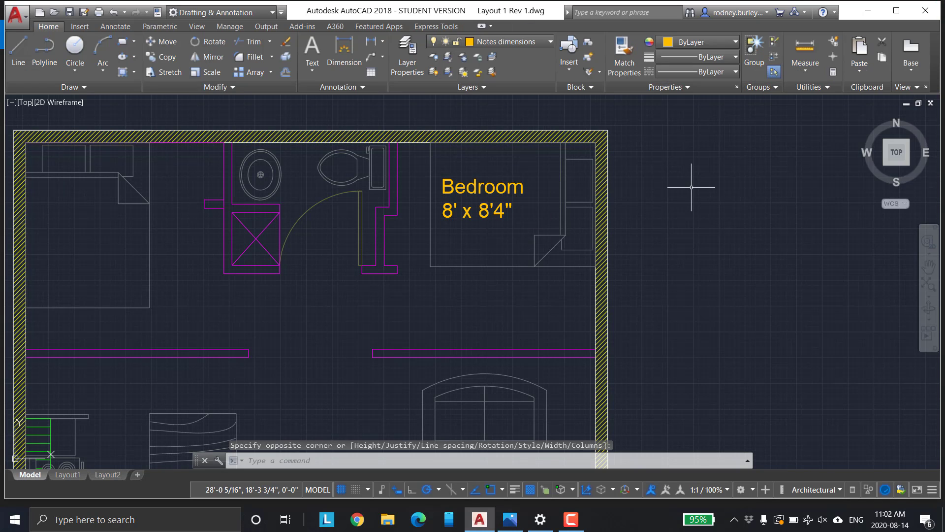
key(Escape)
key(Escape)
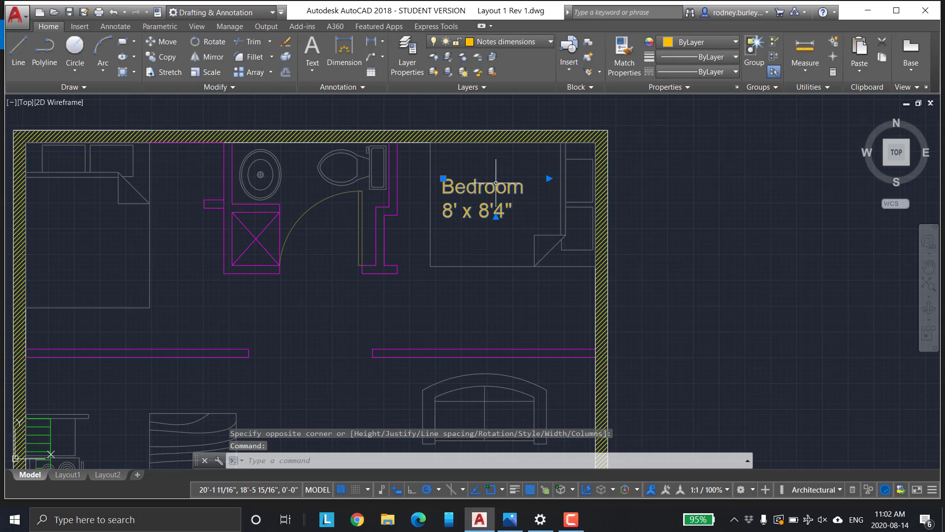
click(486, 192)
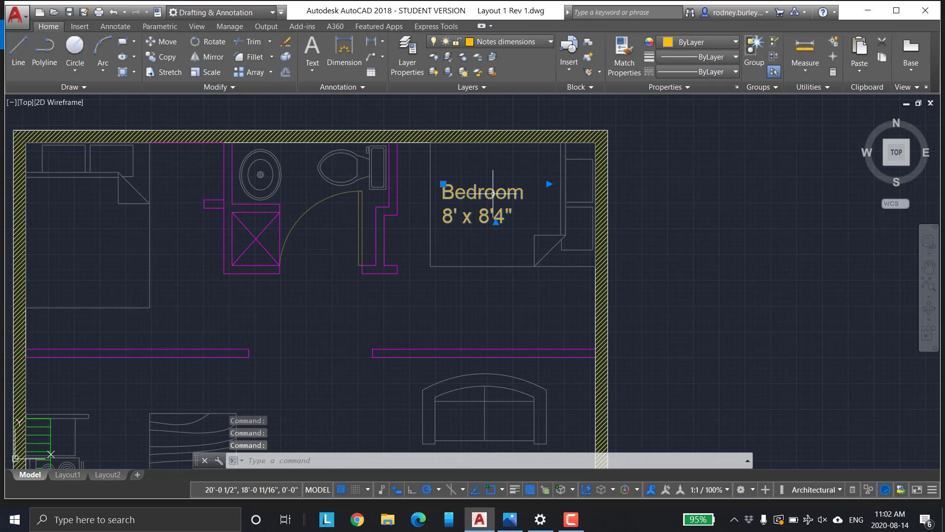
click(476, 204)
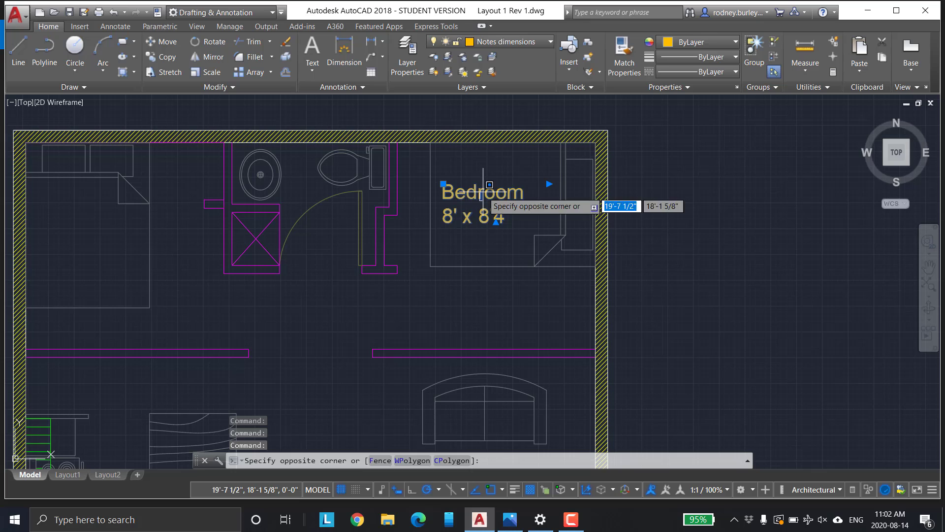
key(Escape)
click(514, 192)
right_click(510, 189)
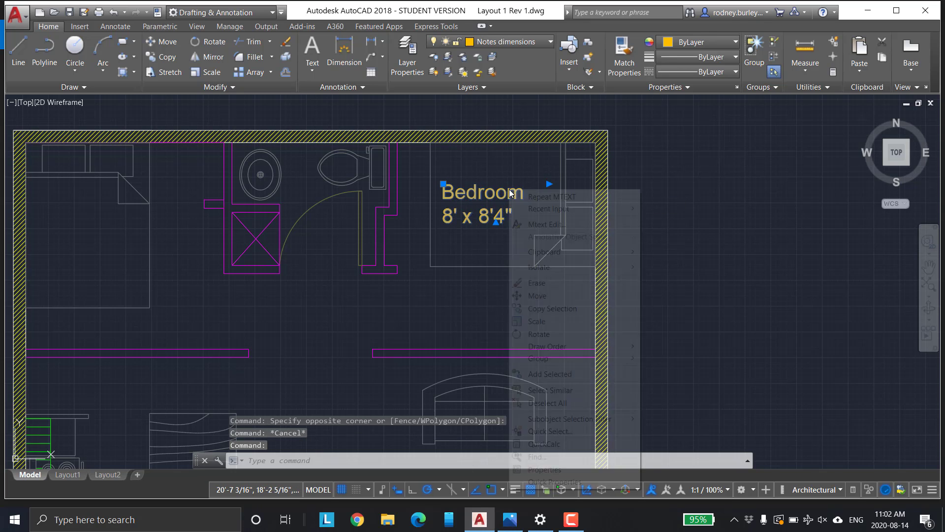
click(537, 296)
click(481, 218)
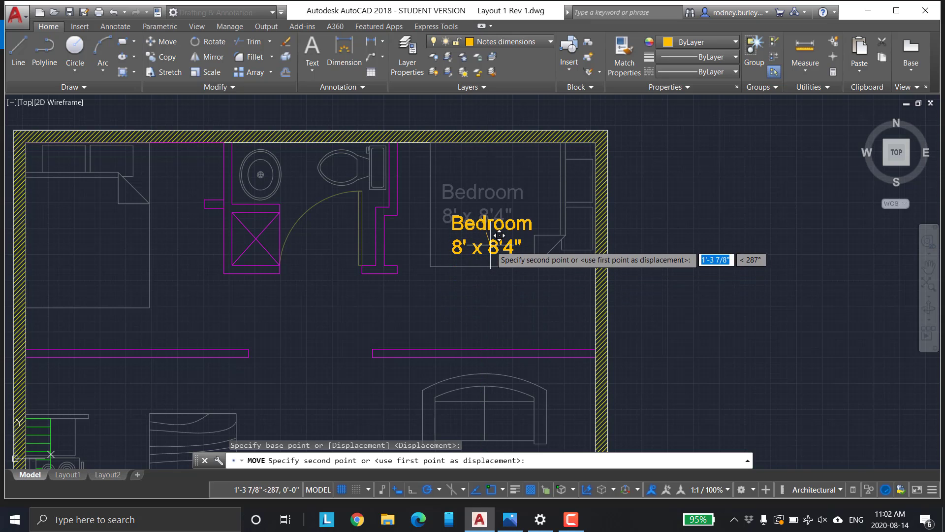
click(483, 242)
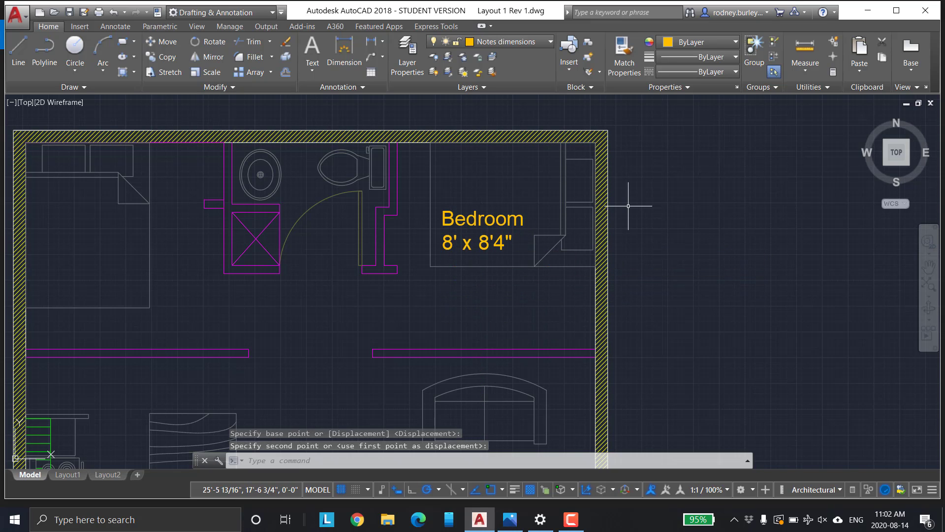
key(Escape)
Zoom and pan to bring the whole cottage and deck into view.
scroll(624, 222, down, 2)
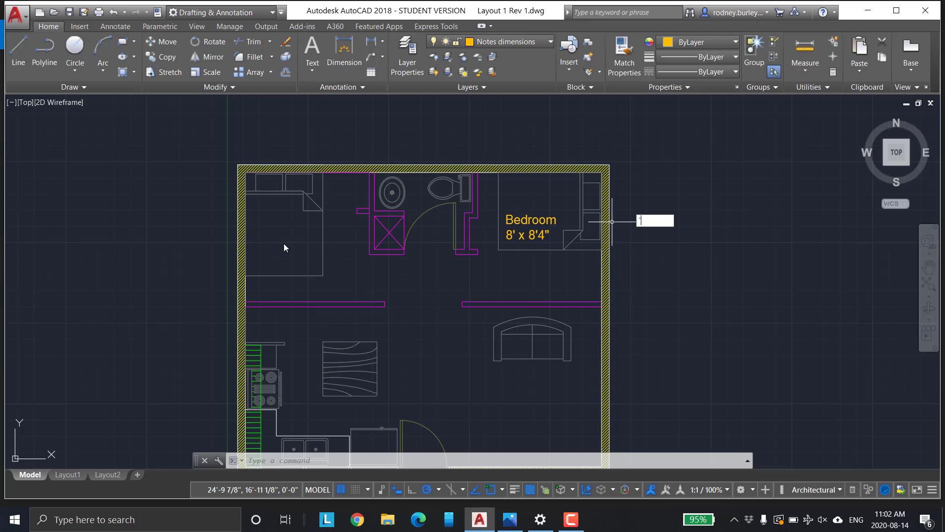
scroll(418, 240, down, 2)
scroll(415, 246, up, 2)
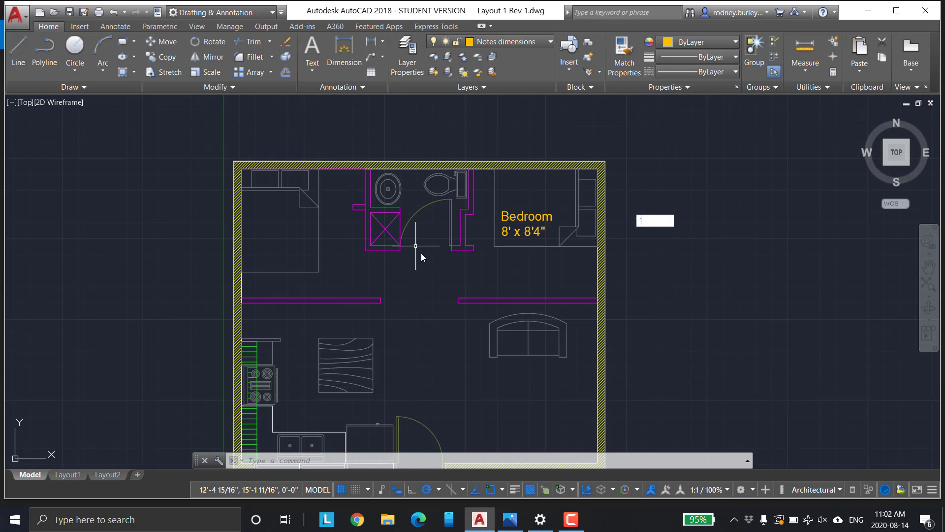
middle_drag(421, 253, 420, 194)
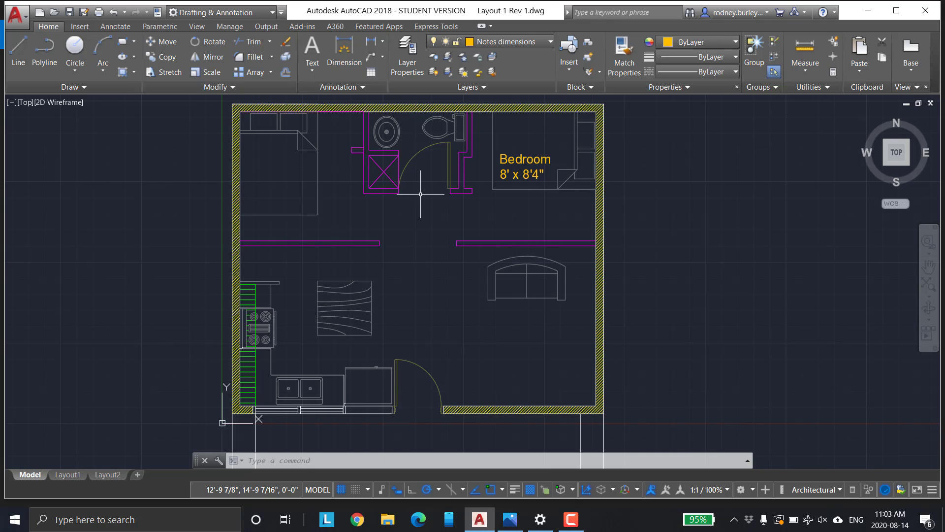
scroll(432, 258, down, 2)
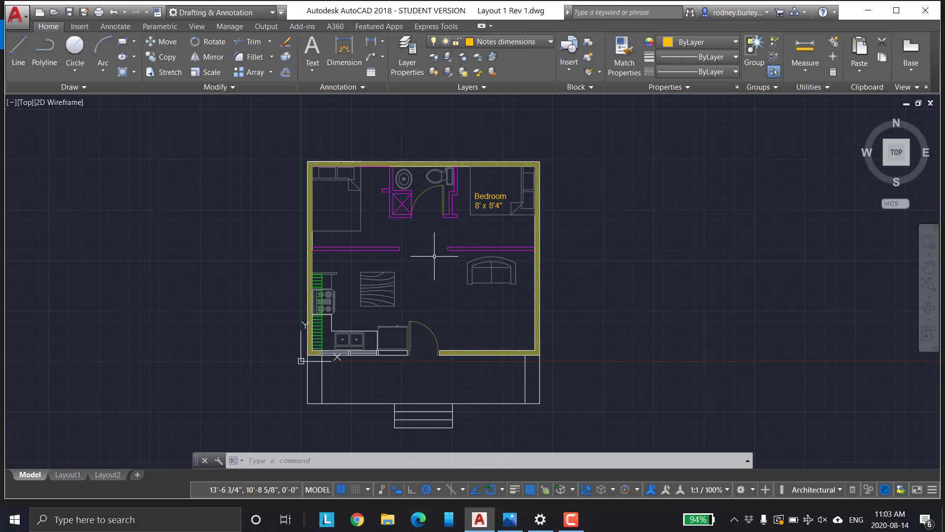
mouse_move(433, 257)
middle_down()
mouse_move(377, 288)
mouse_move(407, 291)
middle_up()
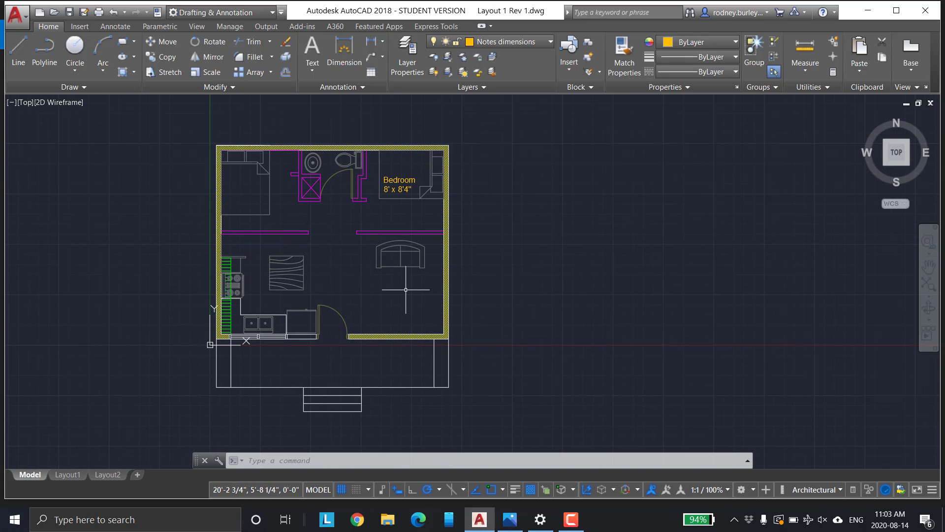
scroll(371, 268, up, 2)
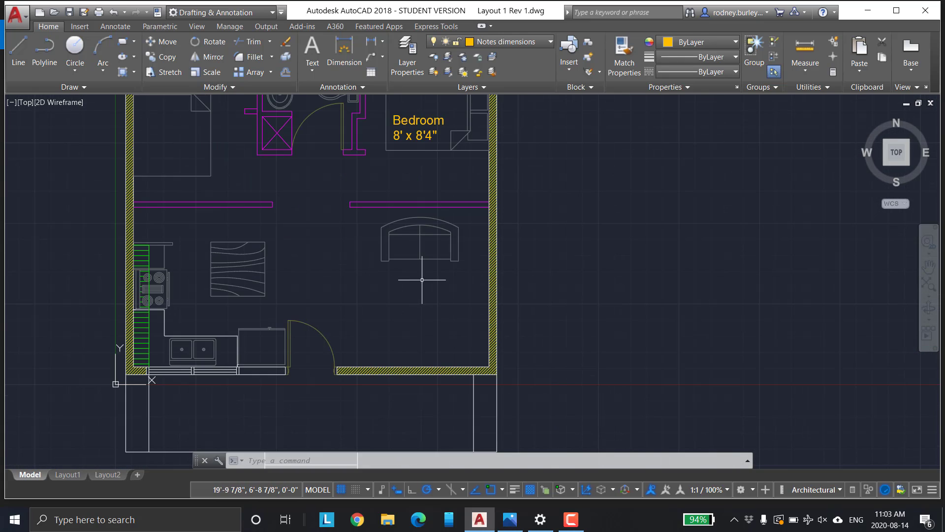
middle_drag(429, 274, 384, 341)
scroll(398, 304, down, 2)
Open the Standard dimension style's Lines settings and select the extension-beyond-dimension-line value.
middle_drag(399, 303, 412, 265)
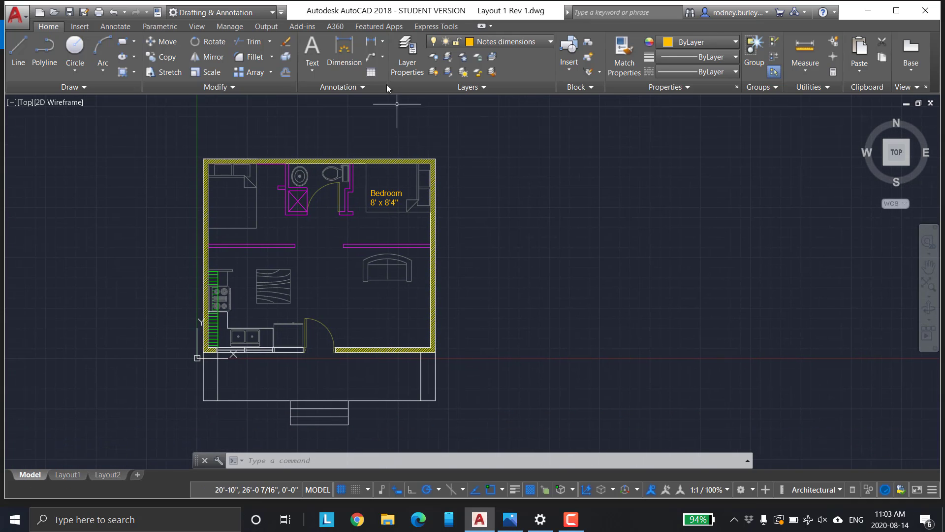
click(362, 87)
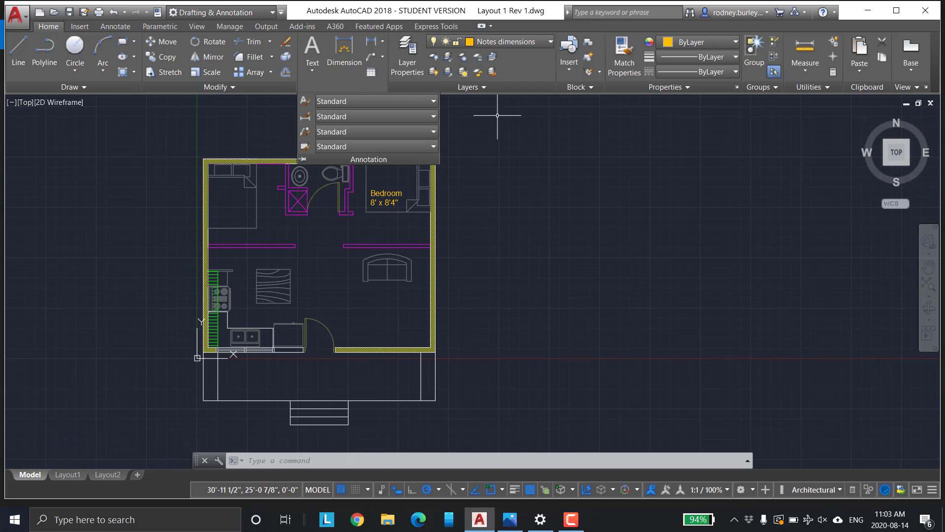
key(Escape)
key(Escape)
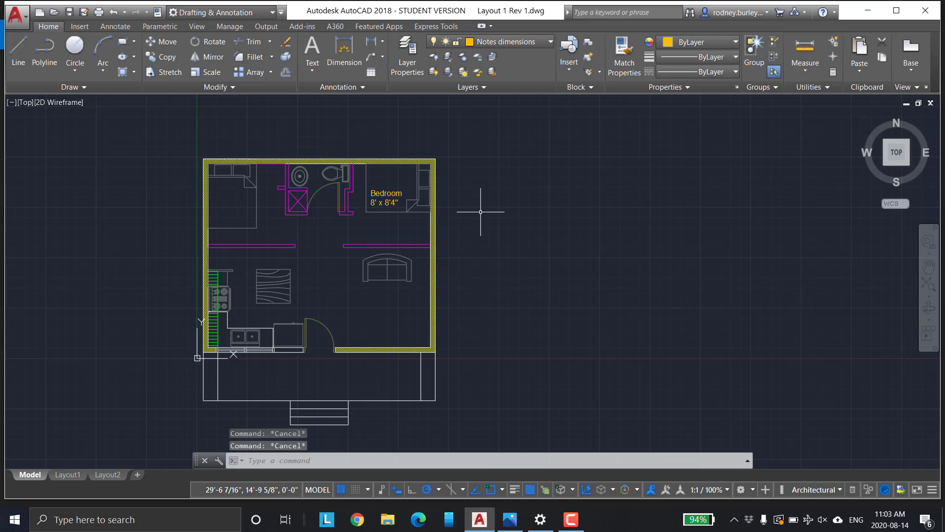
click(341, 88)
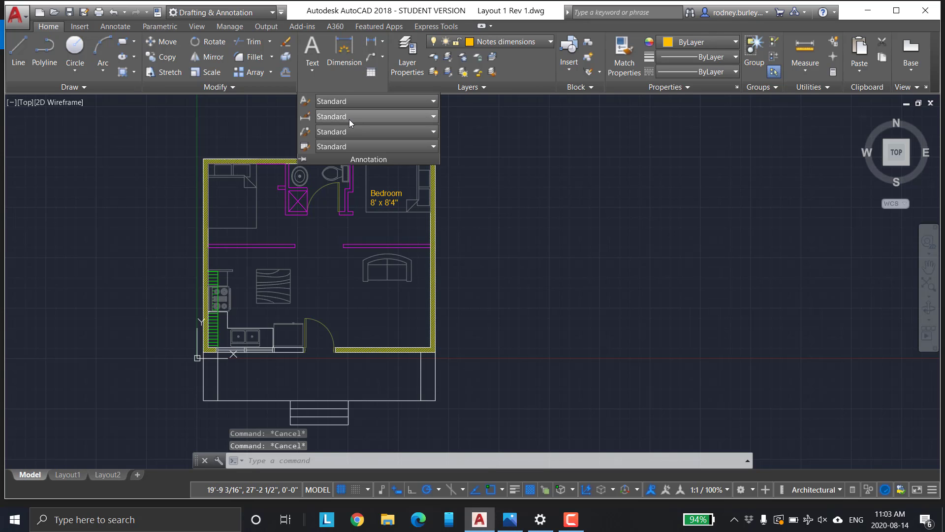
click(346, 117)
click(389, 191)
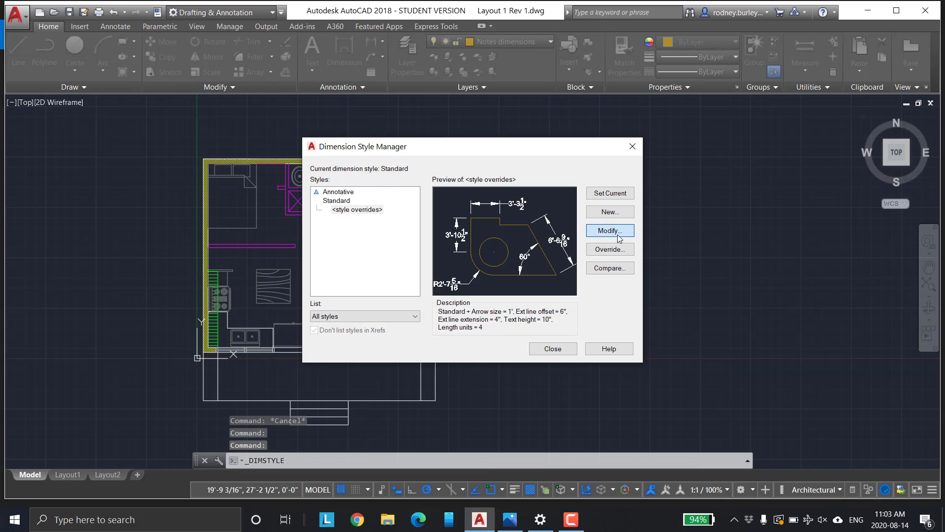
click(610, 230)
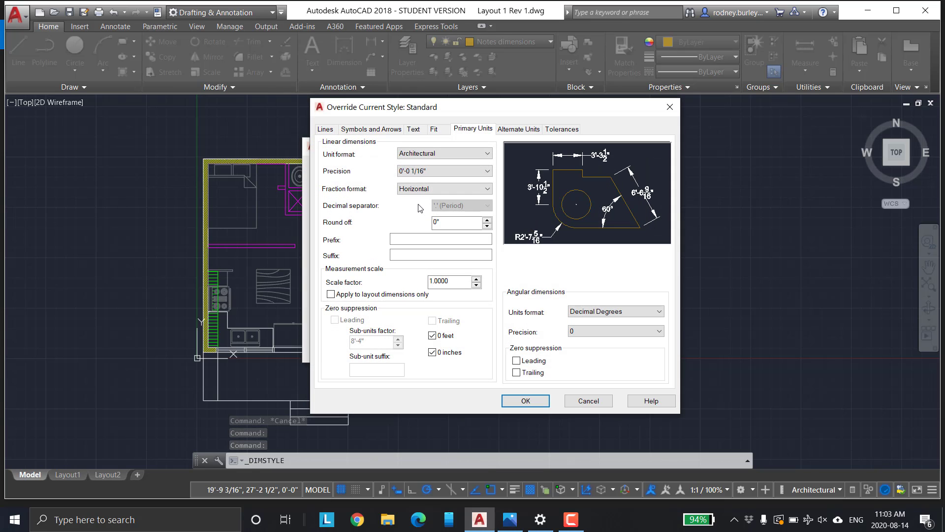
click(325, 129)
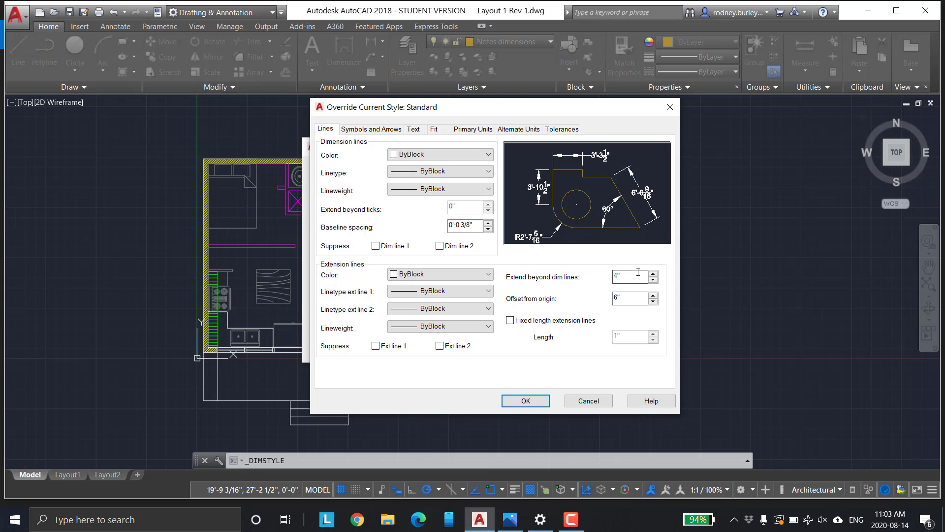
double_click(621, 276)
Set the Standard dimension style's arrow size to 1.5.
click(371, 129)
drag(345, 250, 296, 249)
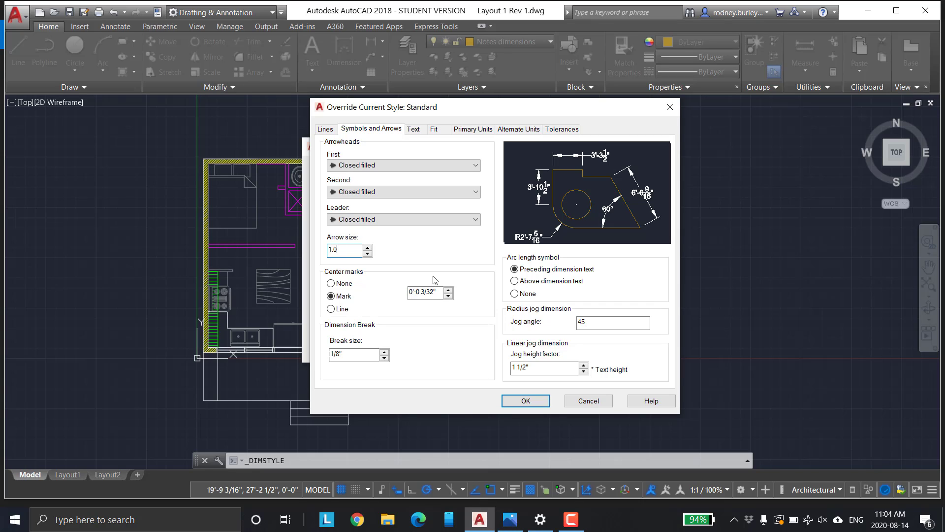
text(1.5)
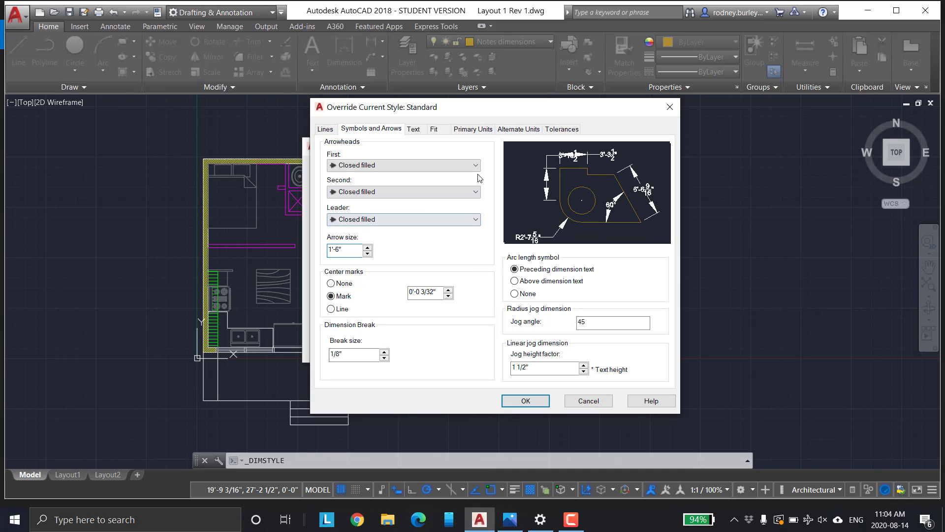
Review the Text, Fit and Primary Units settings, keep Architectural units, and accept.
click(413, 129)
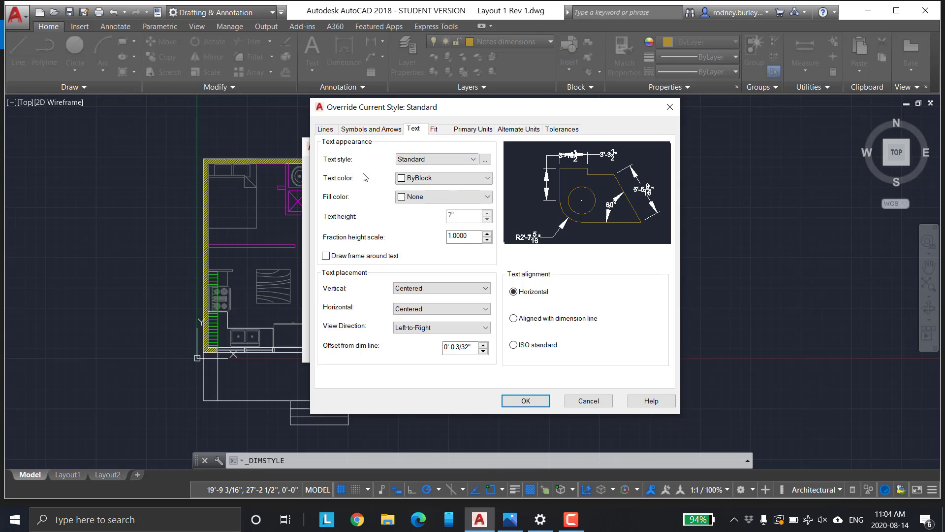
click(434, 129)
click(472, 129)
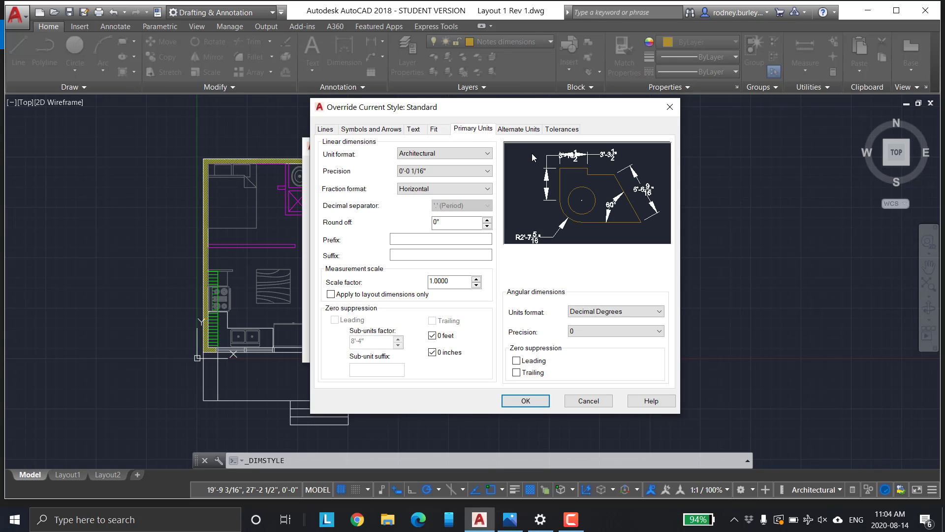
click(487, 153)
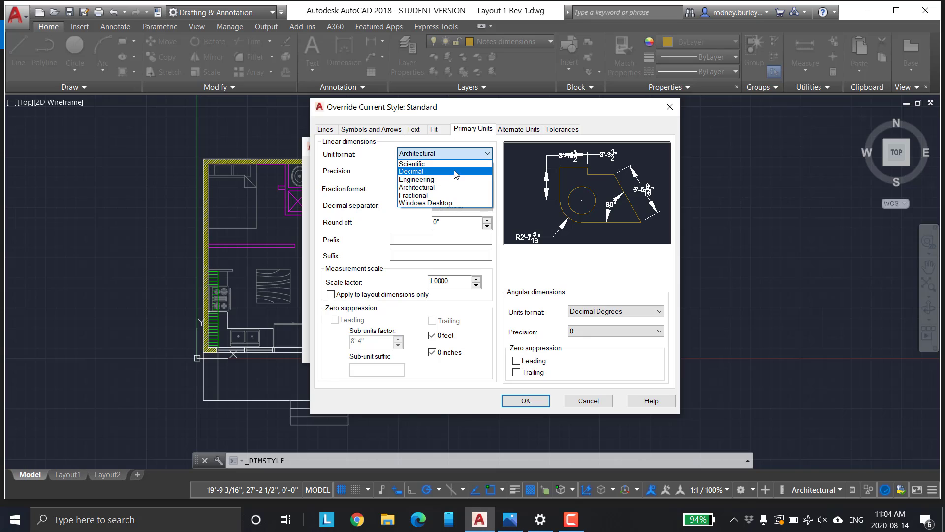
click(438, 173)
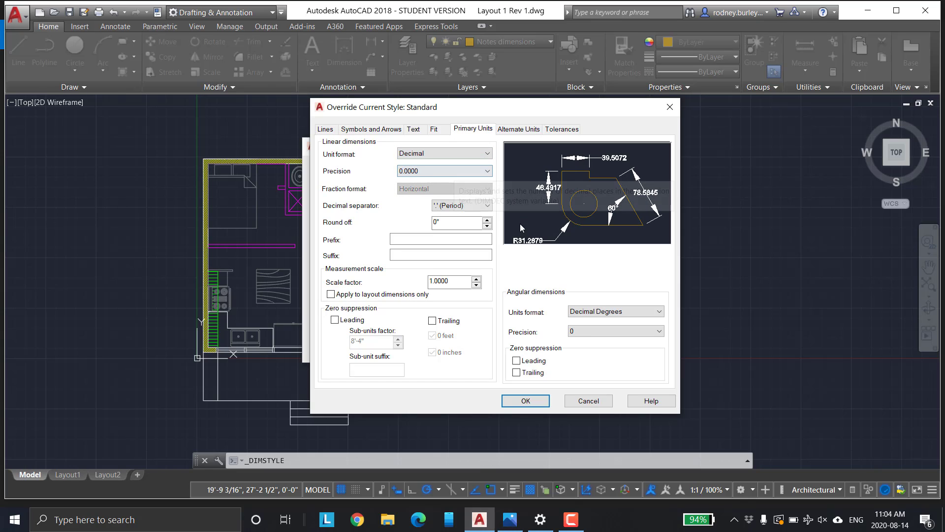
click(486, 155)
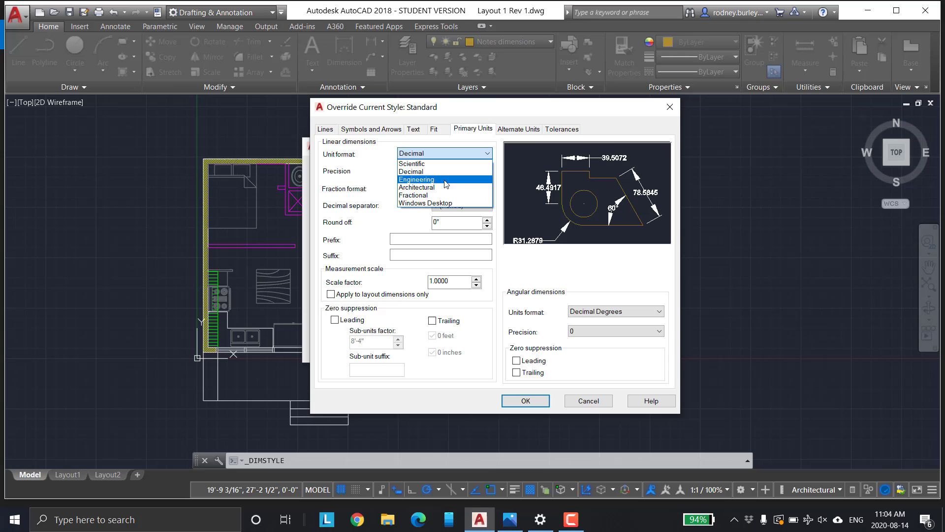
click(443, 188)
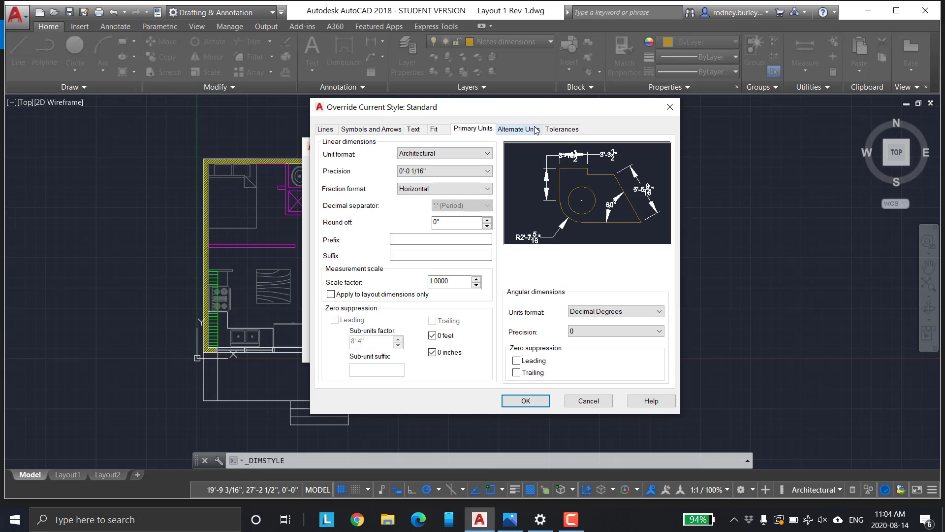
click(526, 401)
click(554, 346)
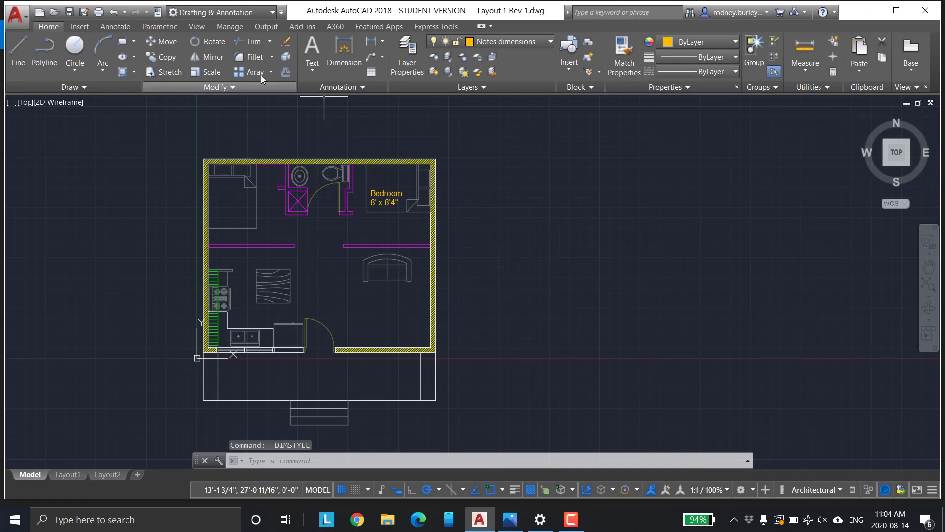
scroll(445, 159, down, 2)
middle_drag(510, 208, 516, 208)
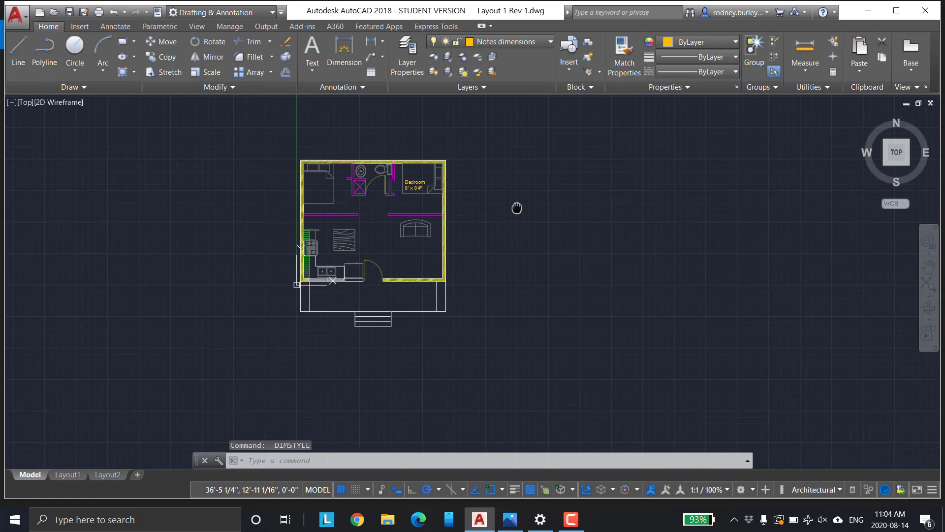
scroll(451, 196, up, 2)
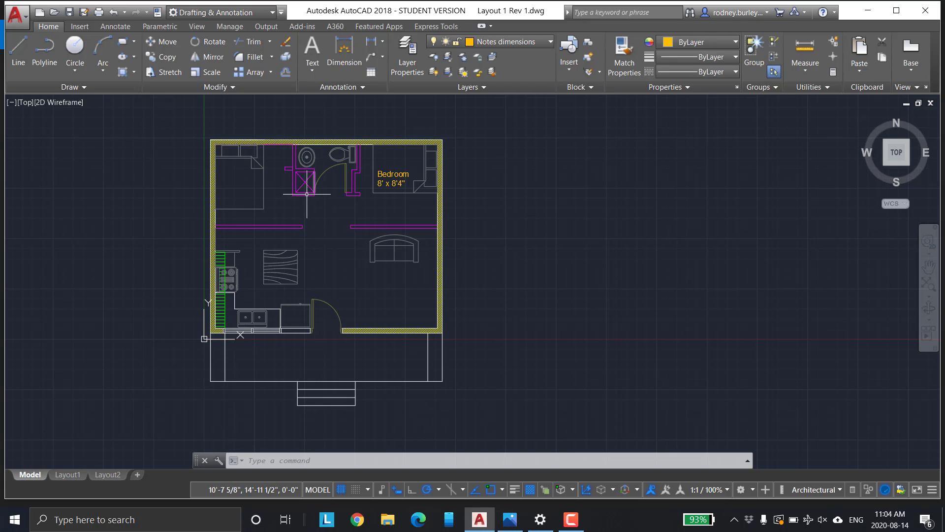
middle_drag(350, 182, 371, 196)
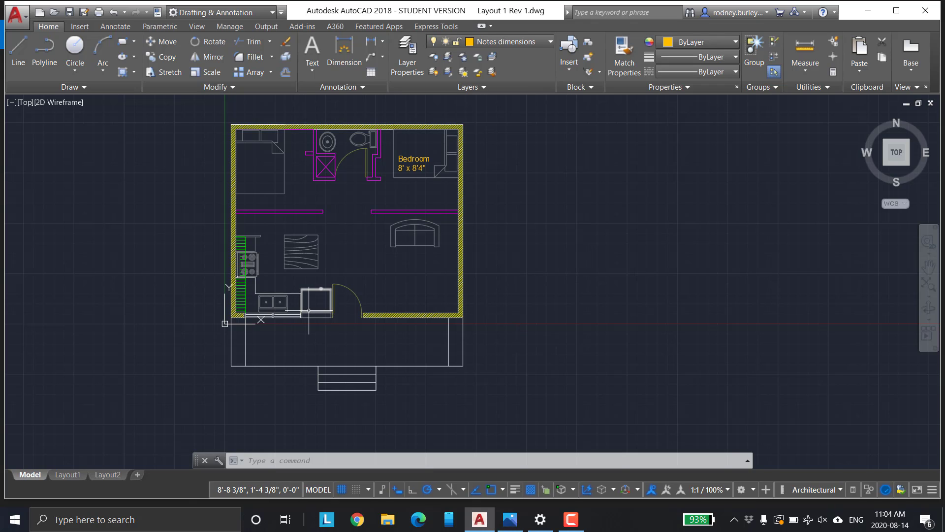
mouse_move(308, 310)
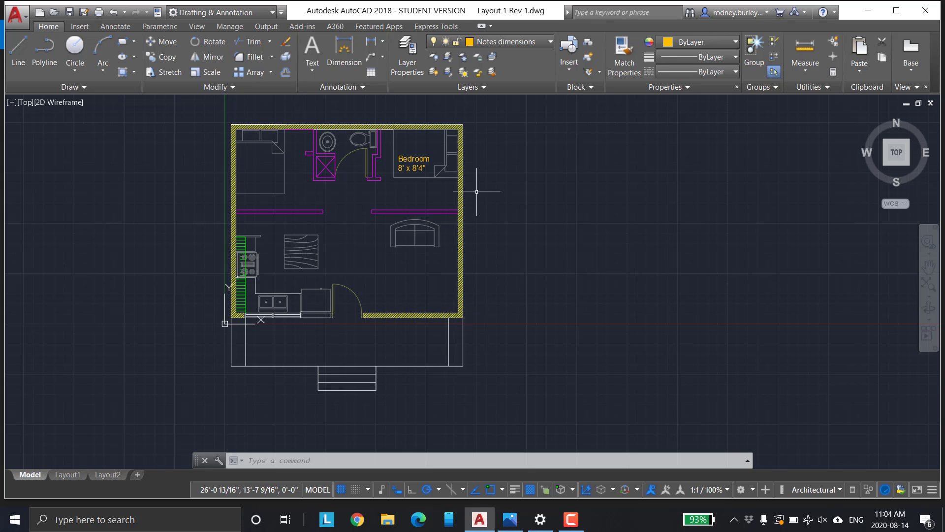
Dimension the 20' house depth along the right side of the plan.
click(344, 52)
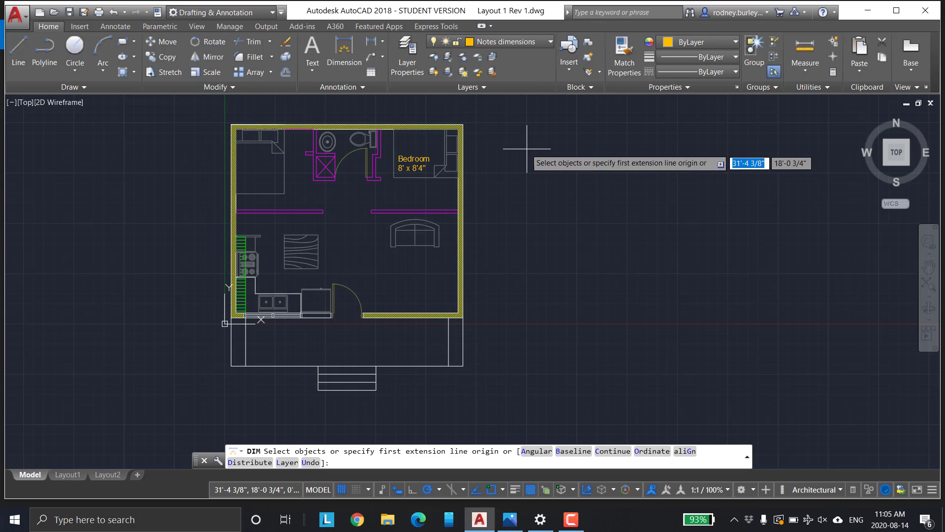
click(463, 317)
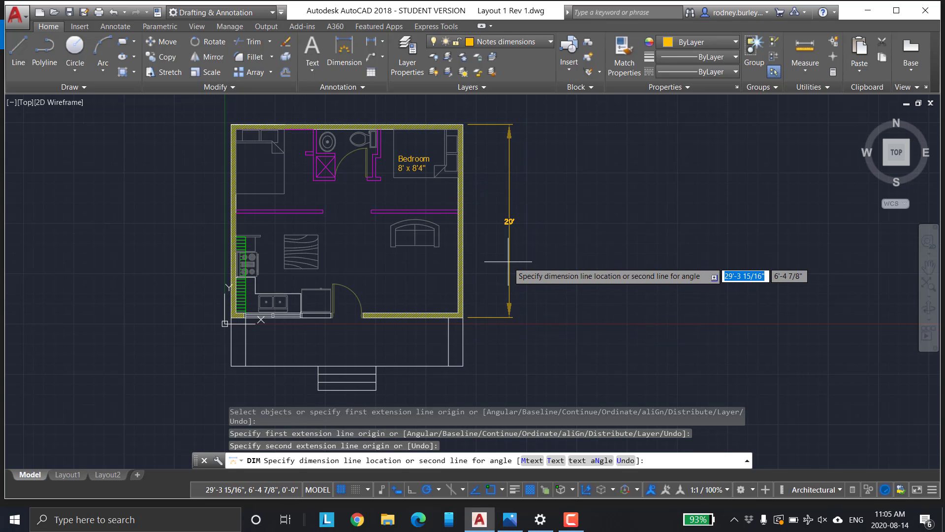
click(514, 261)
scroll(534, 263, down, 2)
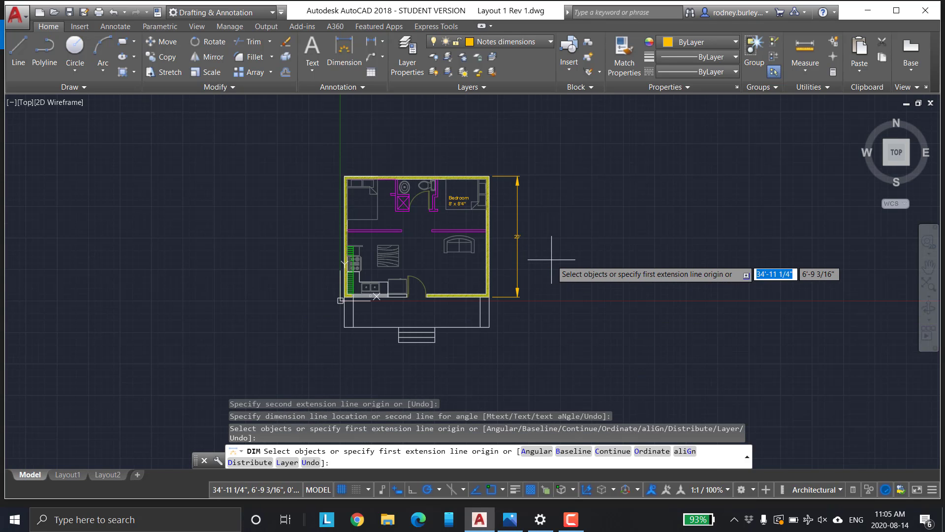
Add the 24' width dimension below the porch.
click(336, 48)
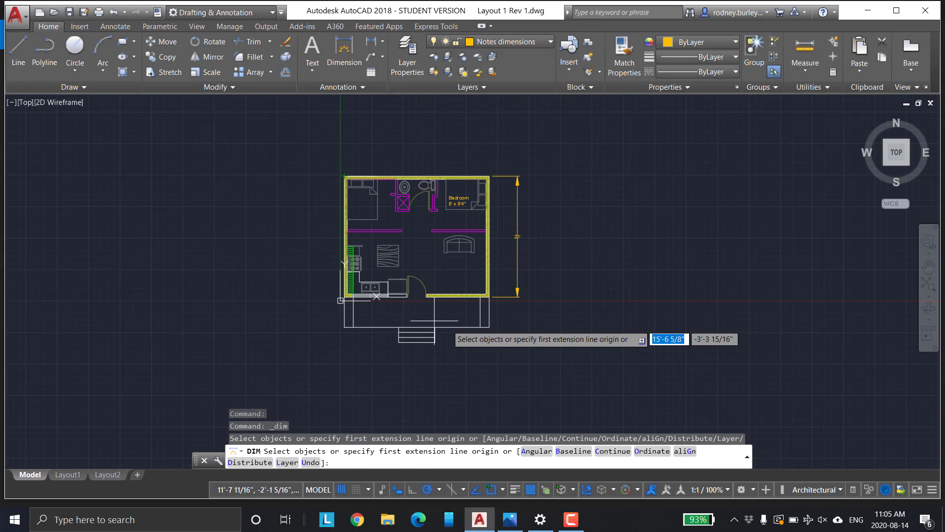
middle_drag(492, 325, 526, 255)
scroll(460, 312, up, 4)
mouse_move(433, 290)
middle_down()
mouse_move(390, 338)
mouse_move(388, 354)
middle_up()
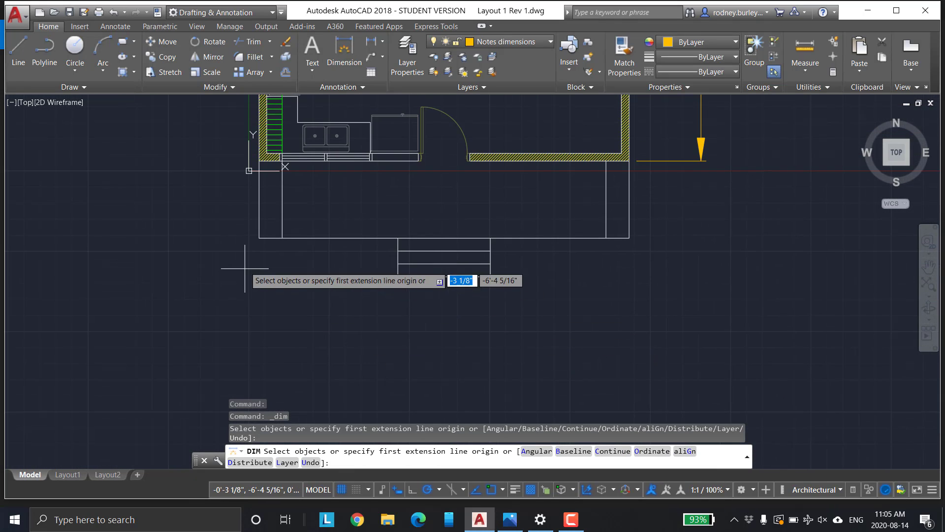
click(260, 238)
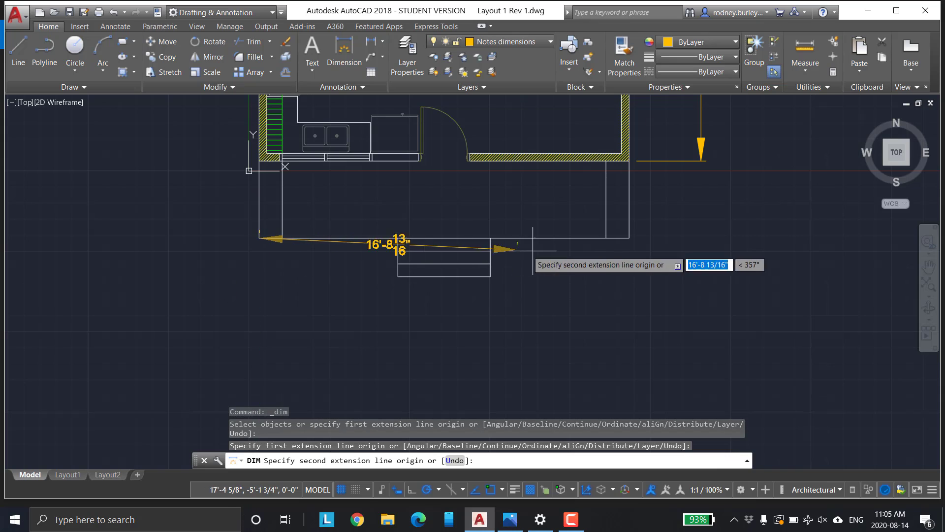
click(629, 237)
click(585, 312)
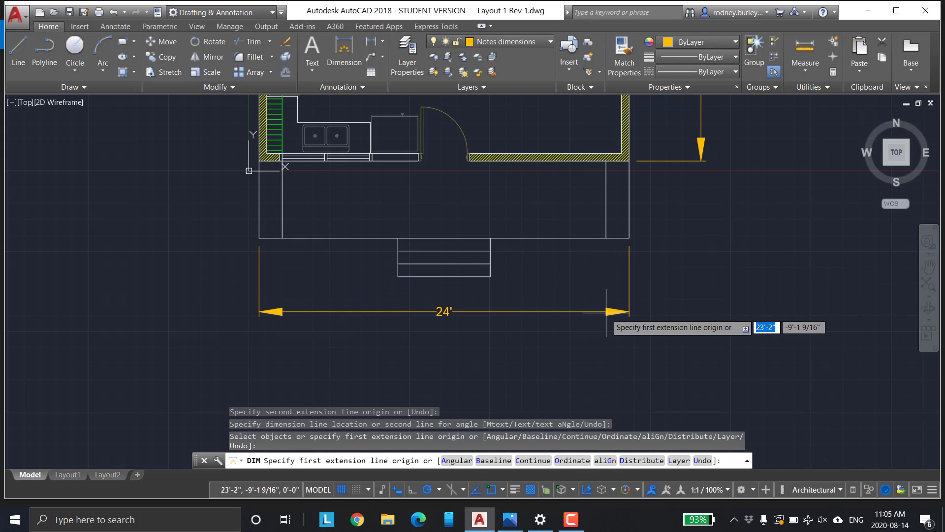
Add the 5' deck depth dimension left of the porch.
middle_drag(450, 251, 530, 283)
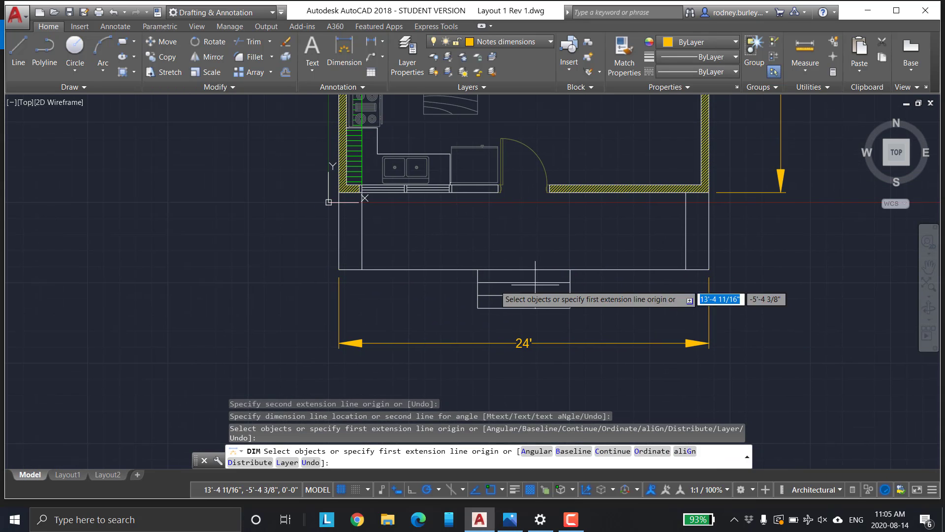
click(339, 270)
click(339, 192)
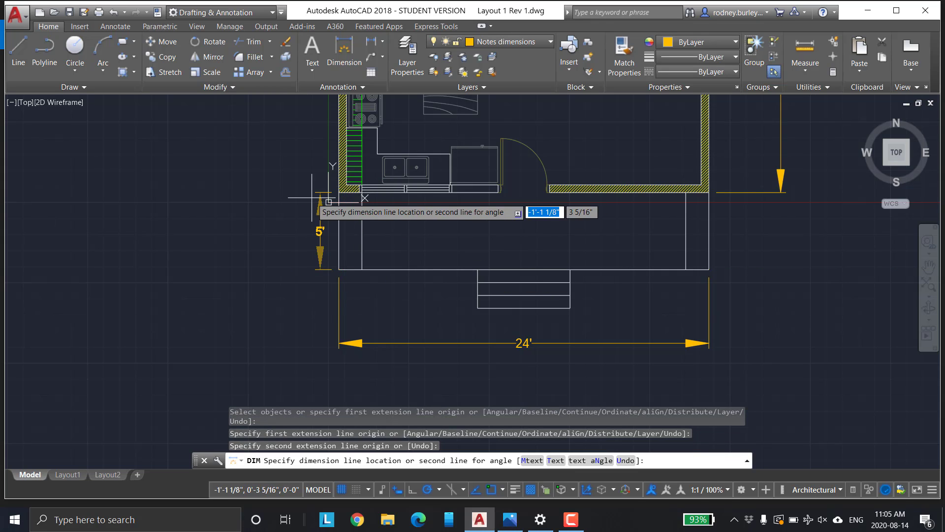
click(285, 201)
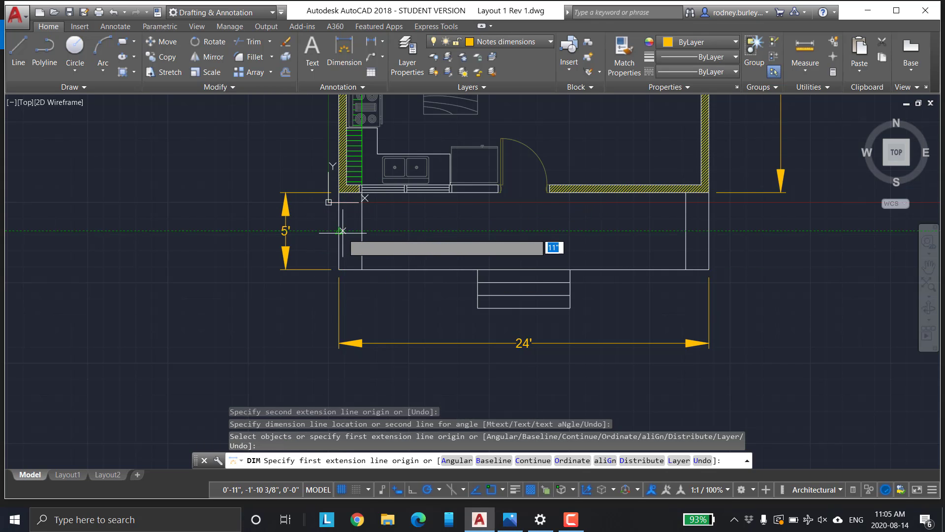
middle_drag(452, 292, 395, 317)
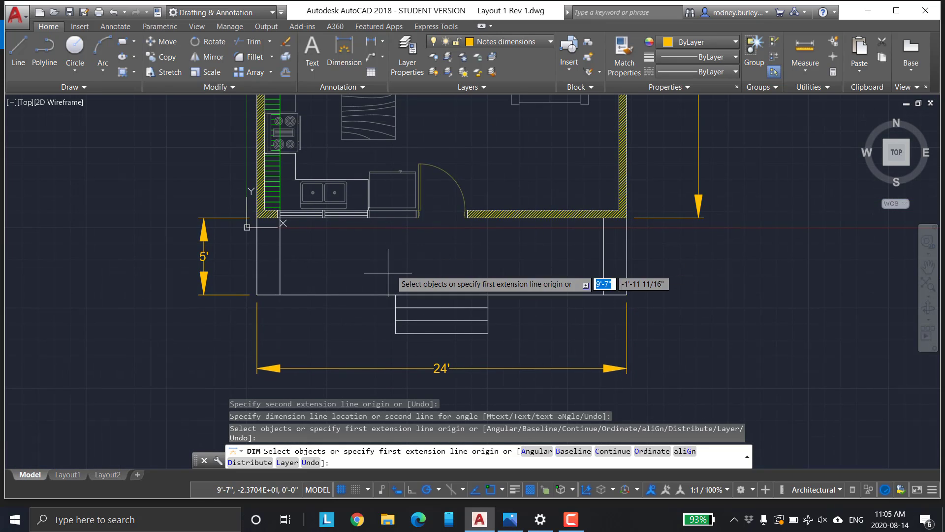
scroll(388, 250, down, 2)
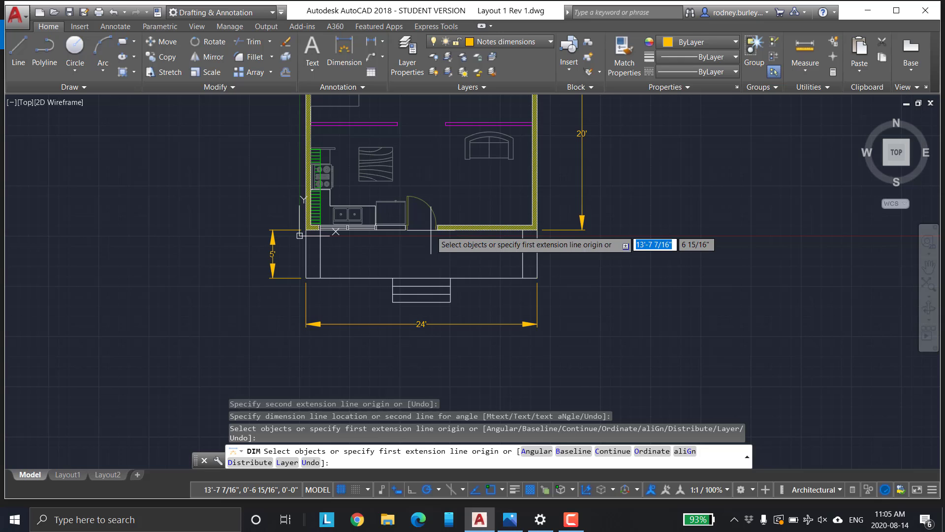
middle_drag(486, 201, 484, 275)
scroll(473, 268, down, 3)
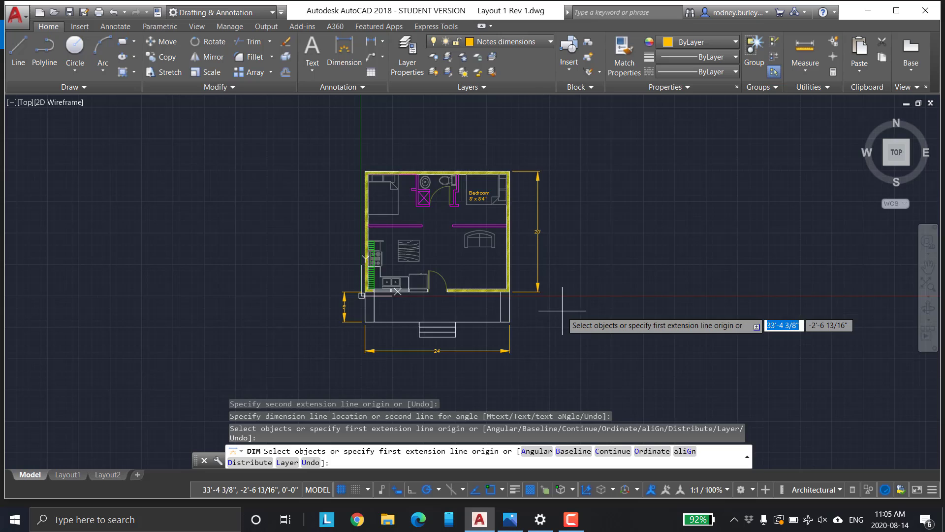
scroll(562, 311, up, 2)
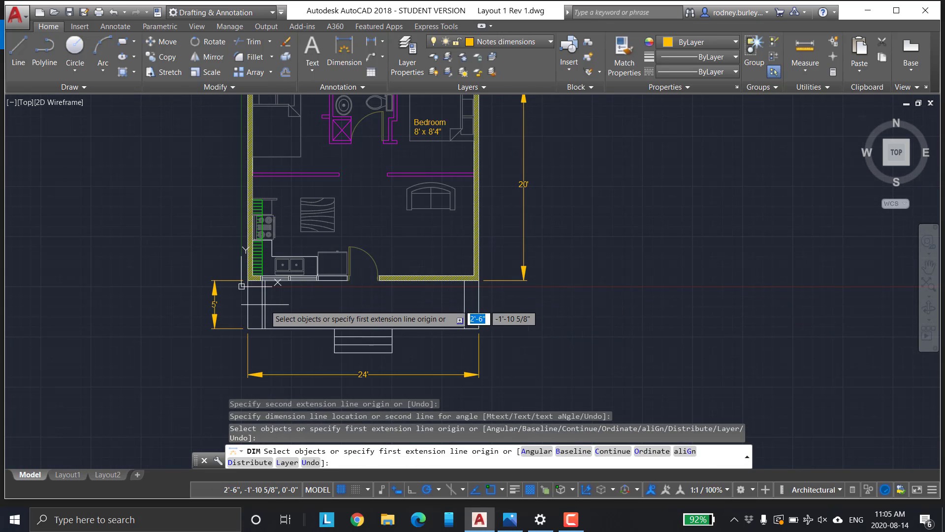
Bring up Photos, glance at Front View Layout B.jpg, and return to Layout B.jpg.
click(506, 518)
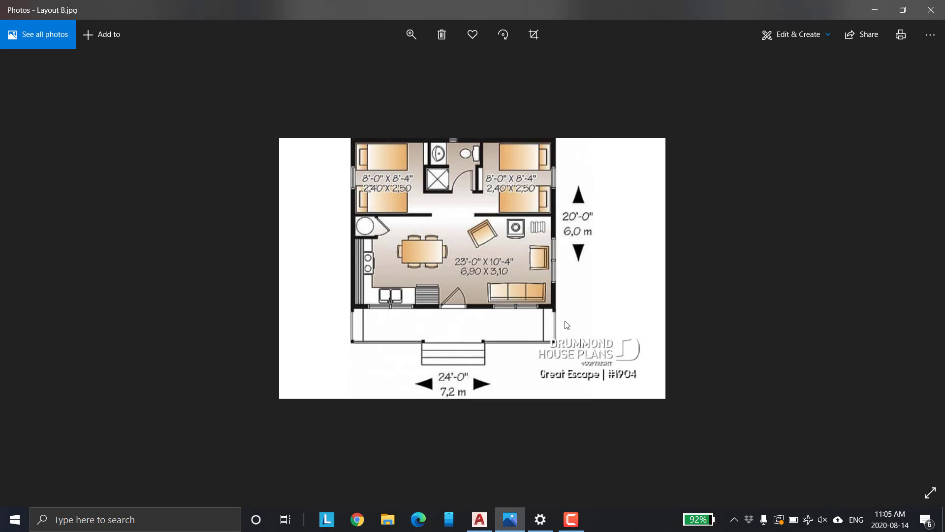
key(Left)
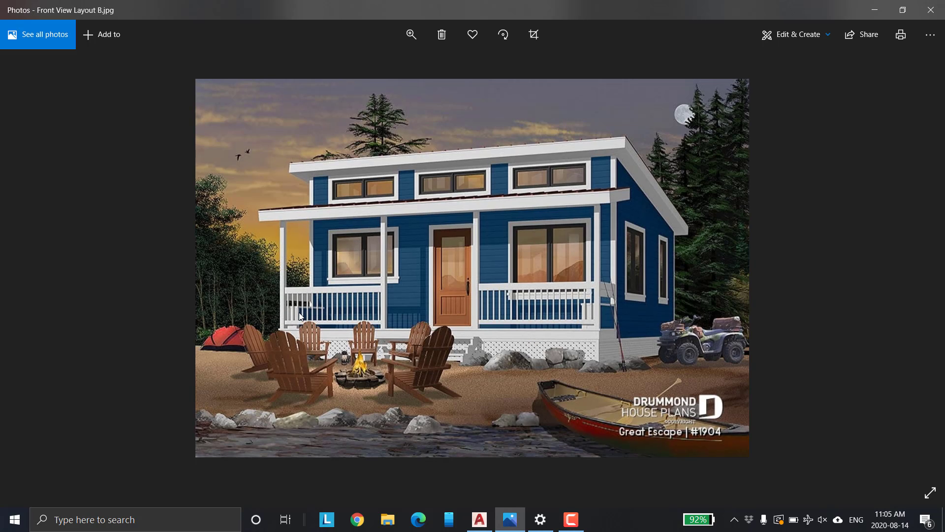
key(Right)
key(Right)
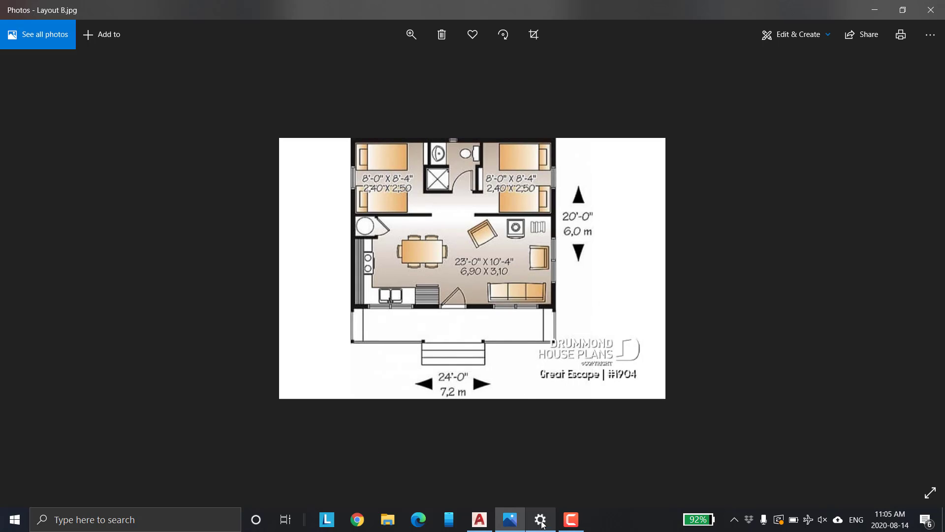
Back in AutoCAD, dimension the 5' gap between the magenta wall ends, placed above.
click(479, 519)
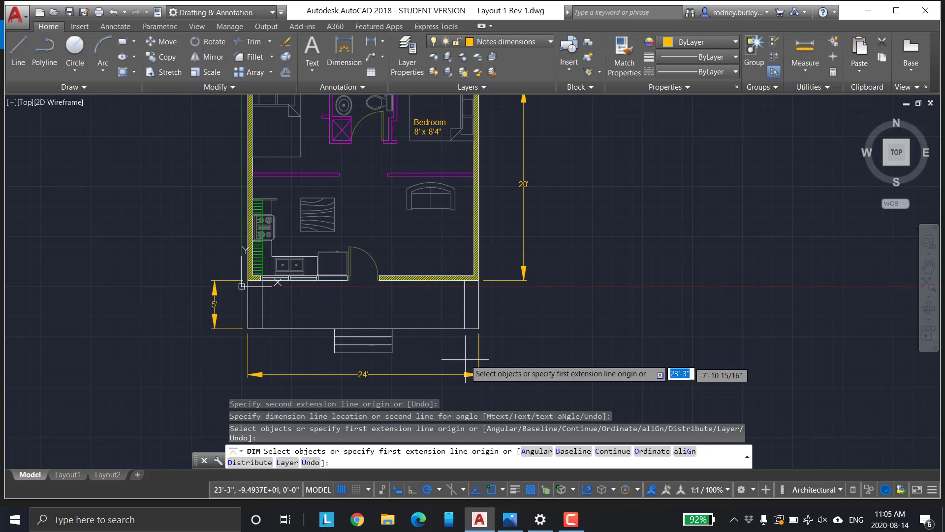
key(Return)
scroll(452, 231, down, 1)
middle_drag(453, 230, 463, 205)
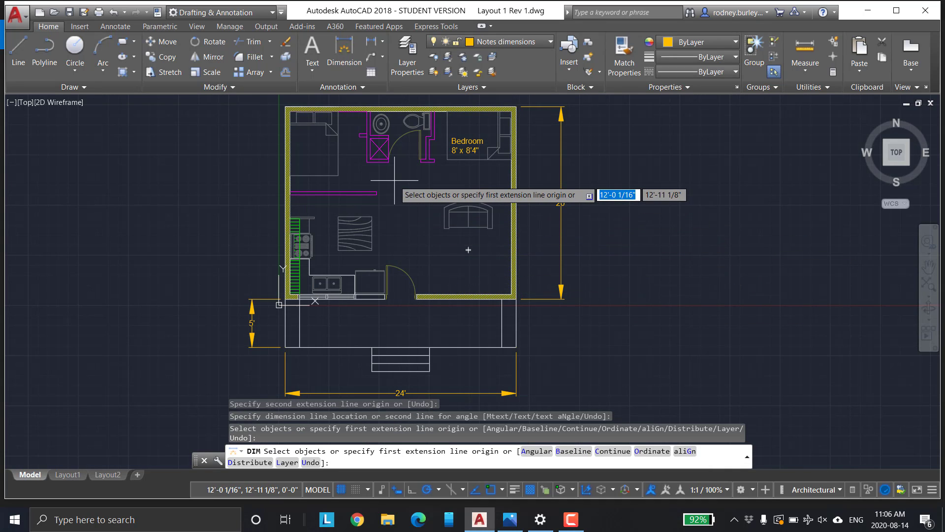
scroll(423, 223, up, 3)
scroll(404, 223, up, 2)
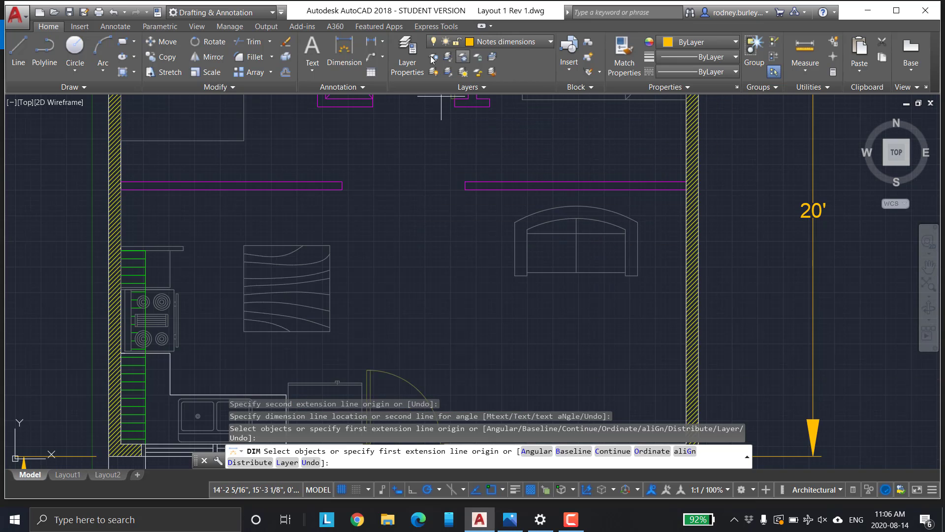
click(342, 189)
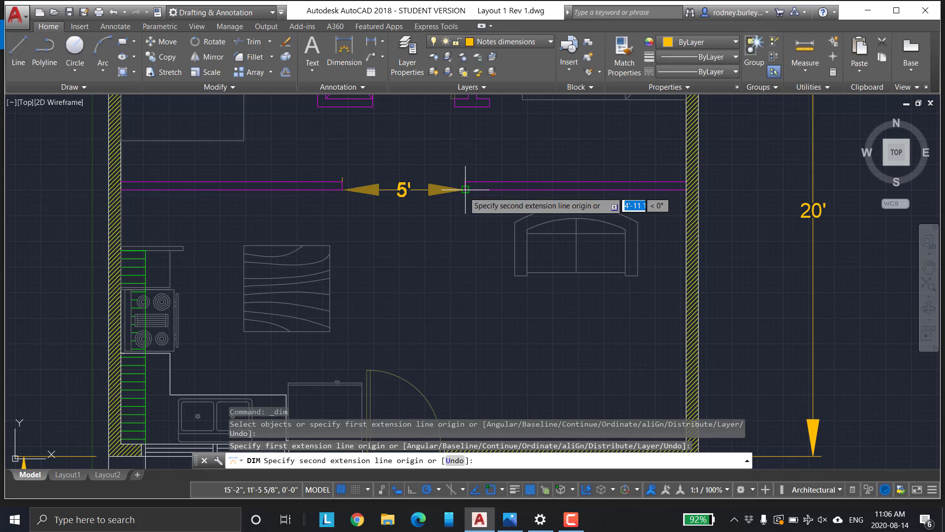
click(465, 189)
click(492, 159)
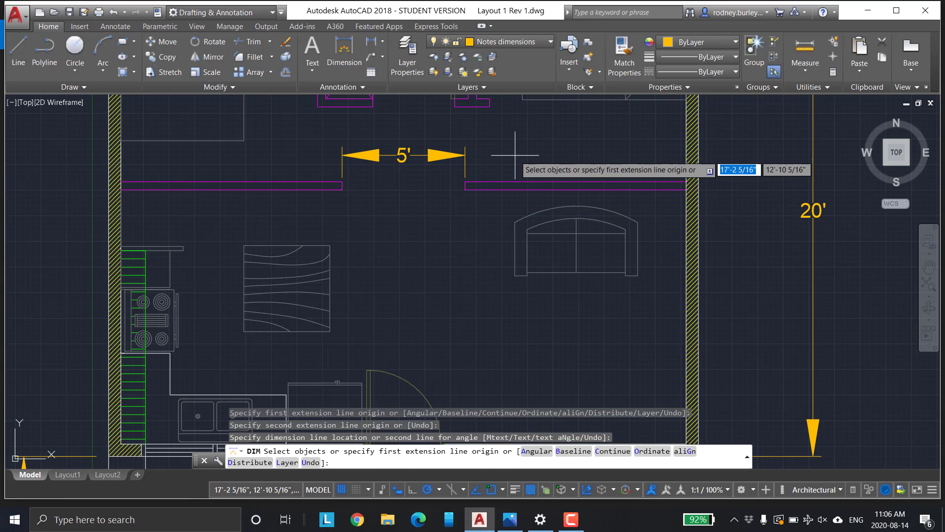
scroll(513, 148, down, 2)
scroll(677, 209, down, 2)
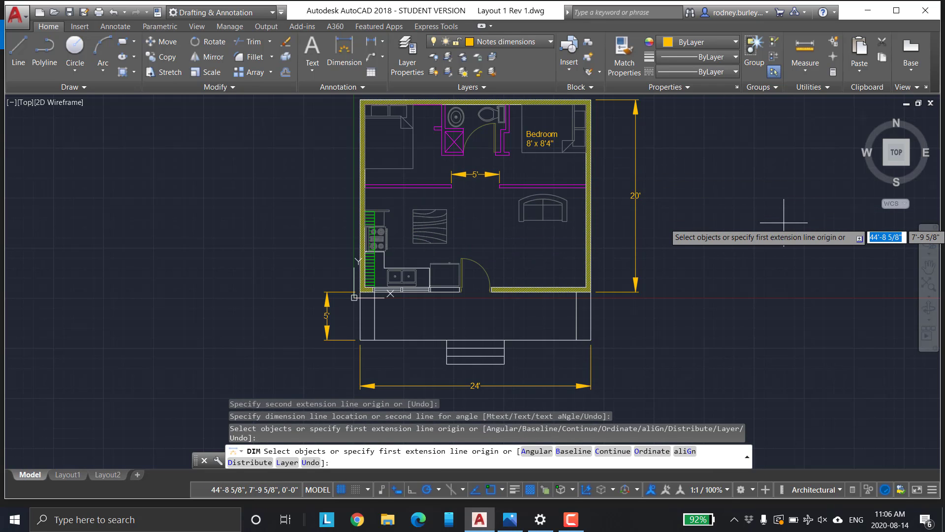
scroll(768, 222, down, 1)
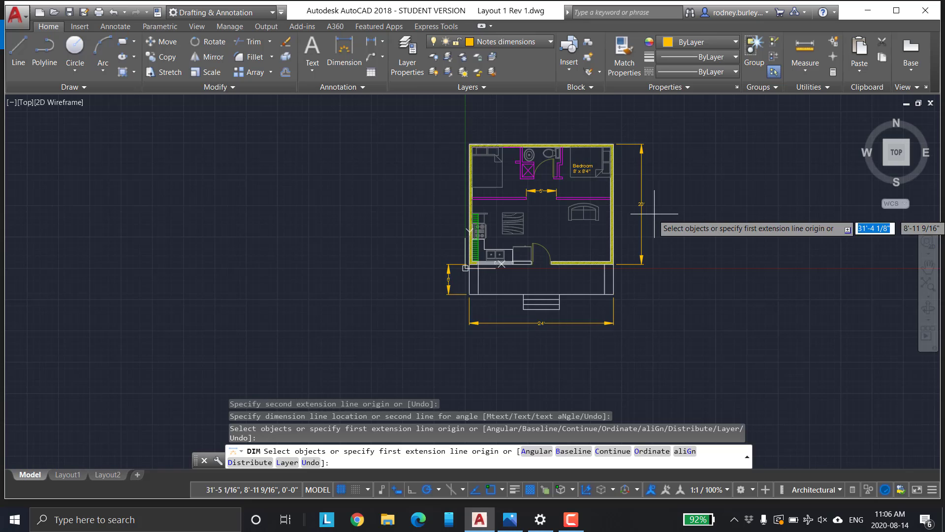
Nudge the plan view slightly, then bring Layout B.jpg in Photos to the front.
scroll(659, 212, up, 1)
middle_drag(659, 211, 645, 220)
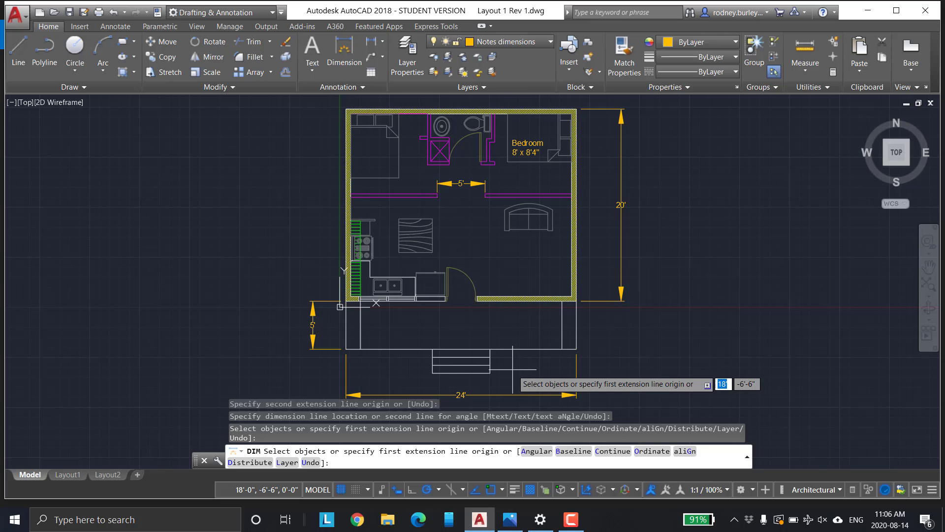
click(488, 525)
click(563, 525)
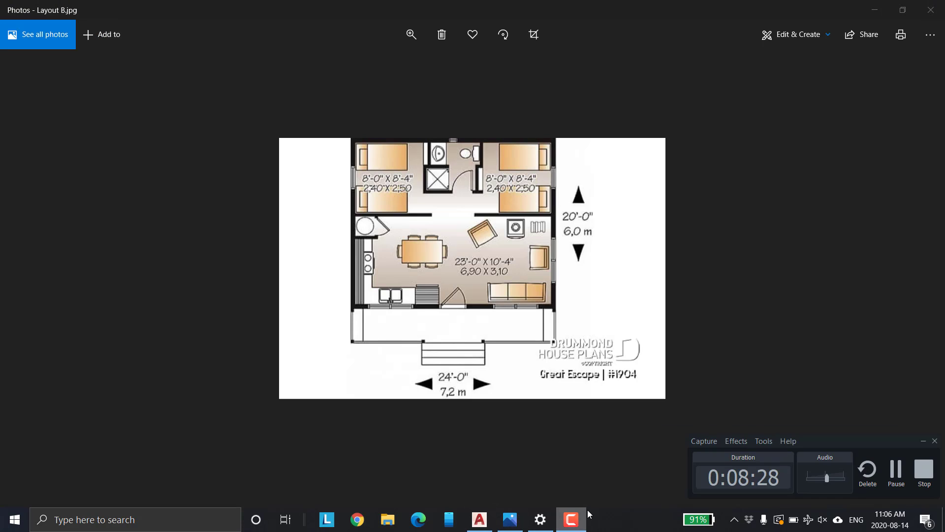